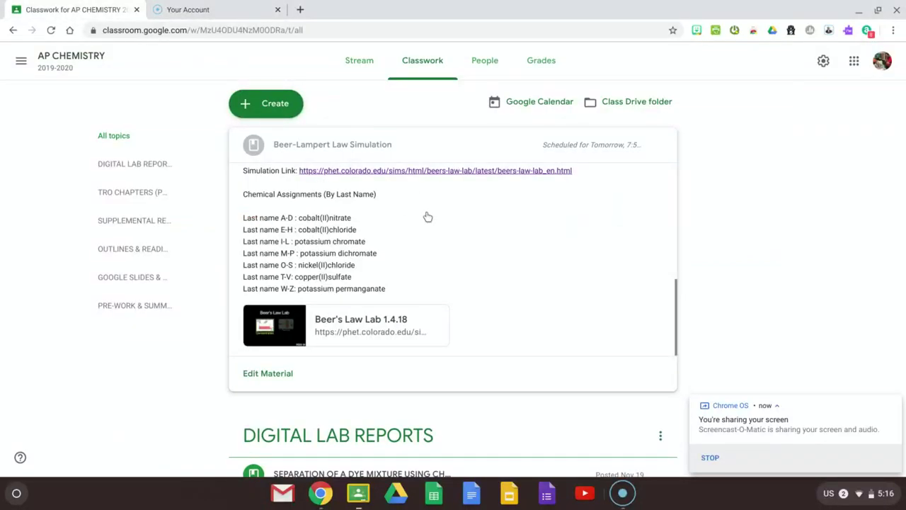
Open the Beer's Law Lab 1.4.18 link card from the assignment in a new tab
{"action": "scroll", "coordinate": [496, 285], "scroll_direction": "up", "scroll_amount": 10}
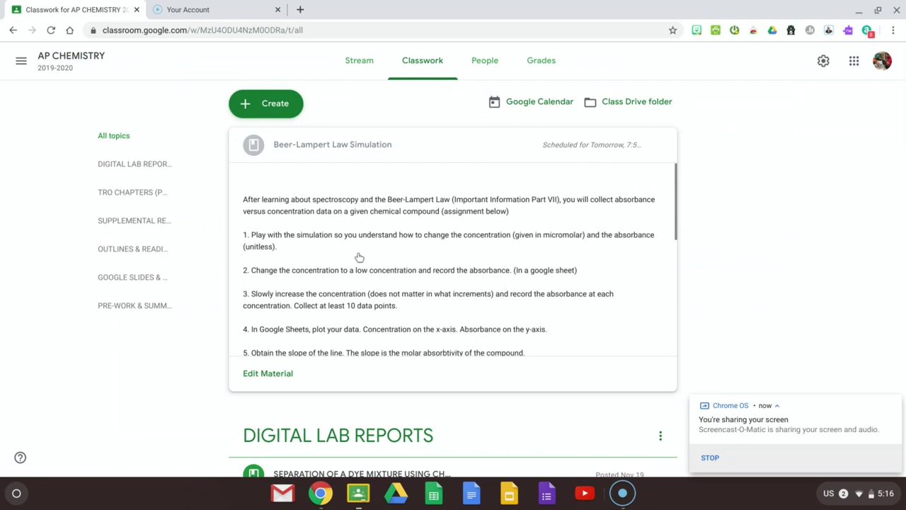
{"action": "scroll", "coordinate": [351, 258], "scroll_direction": "down", "scroll_amount": 3}
{"action": "scroll", "coordinate": [354, 242], "scroll_direction": "down", "scroll_amount": 5}
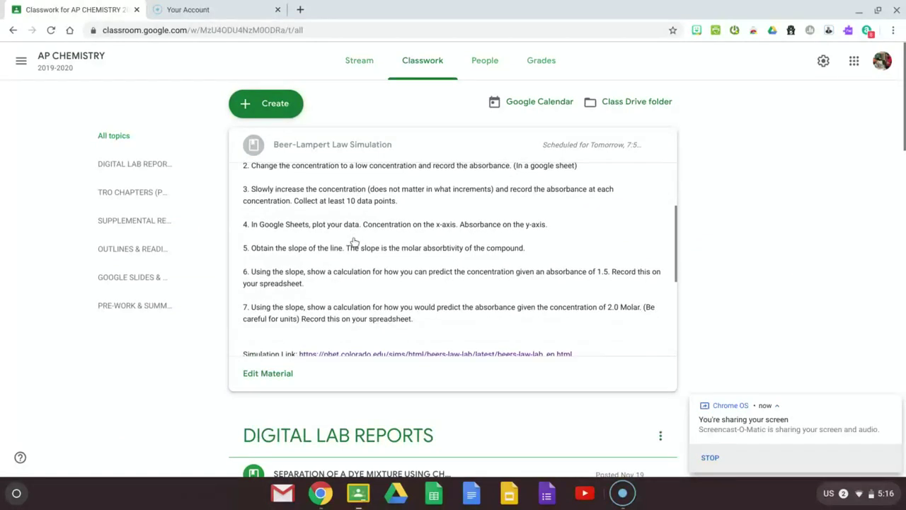
{"action": "scroll", "coordinate": [328, 213], "scroll_direction": "down", "scroll_amount": 2}
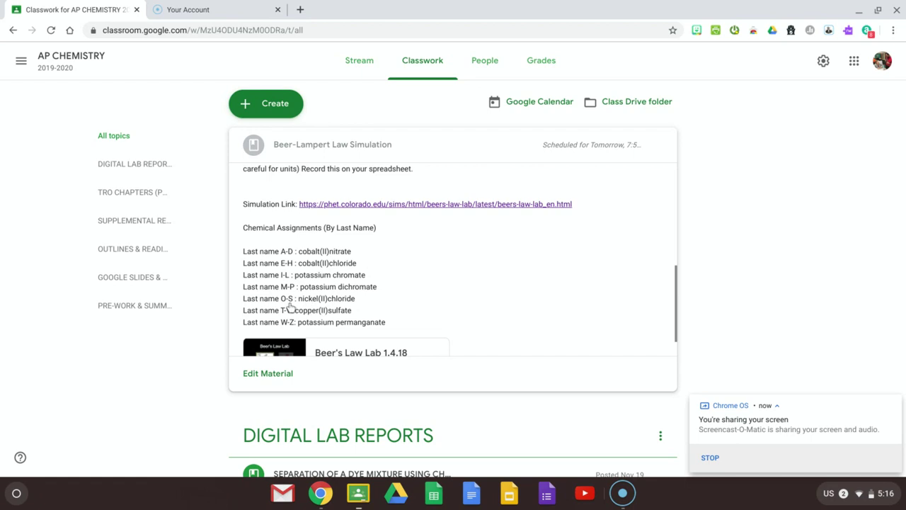
{"action": "scroll", "coordinate": [296, 291], "scroll_direction": "down", "scroll_amount": 1}
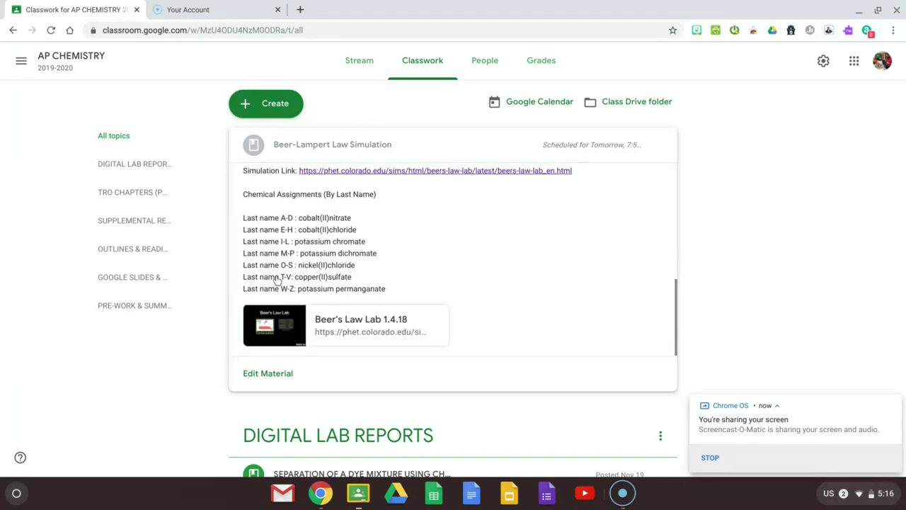
{"action": "left_click", "coordinate": [357, 324]}
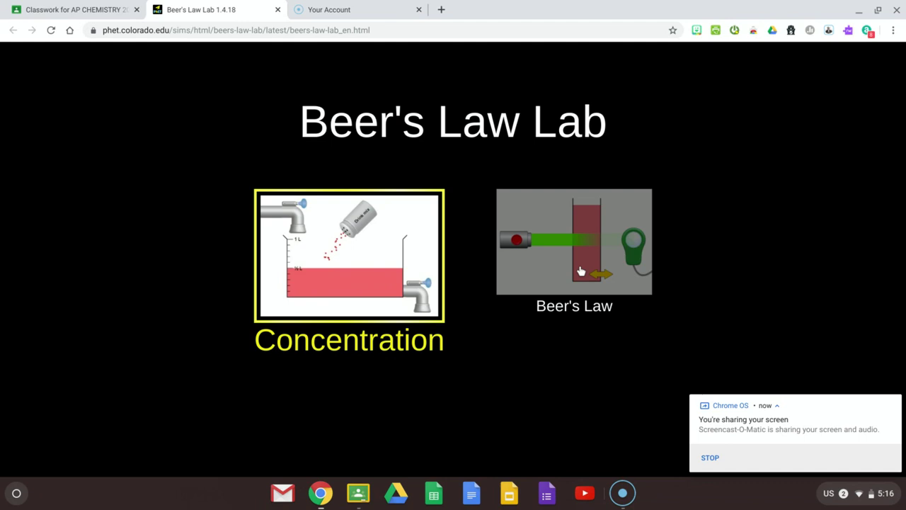
Enter the Beer's Law screen and switch the detector to Absorbance, testing the laser
{"action": "left_click", "coordinate": [584, 235]}
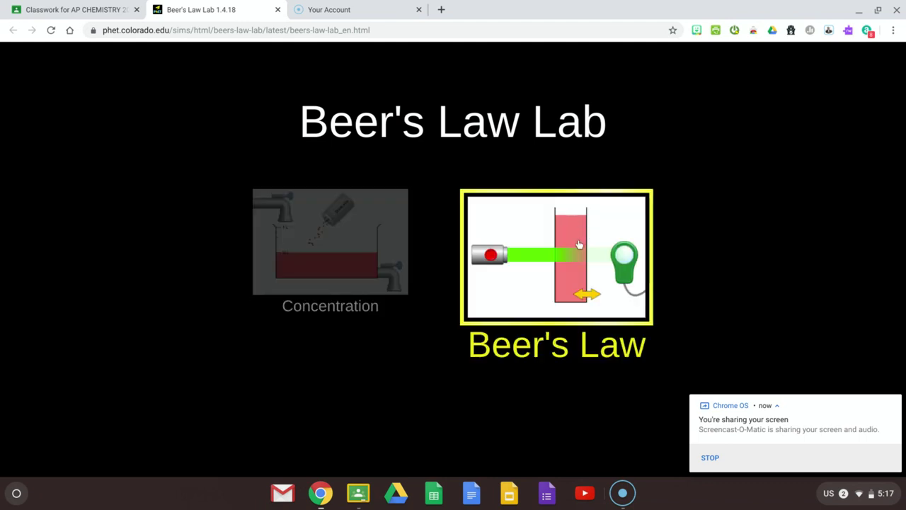
{"action": "left_click", "coordinate": [580, 245]}
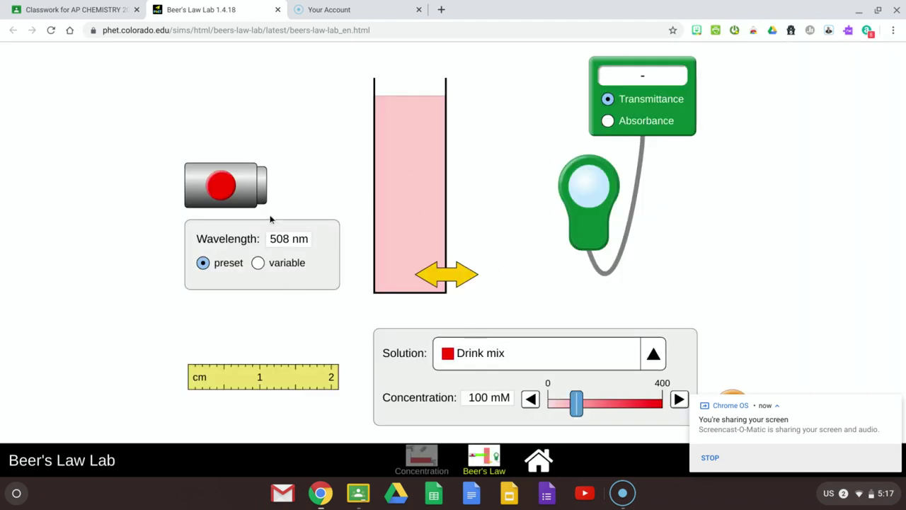
{"action": "left_click", "coordinate": [223, 192]}
{"action": "left_click", "coordinate": [223, 193]}
{"action": "left_click", "coordinate": [607, 121]}
{"action": "left_click", "coordinate": [223, 188]}
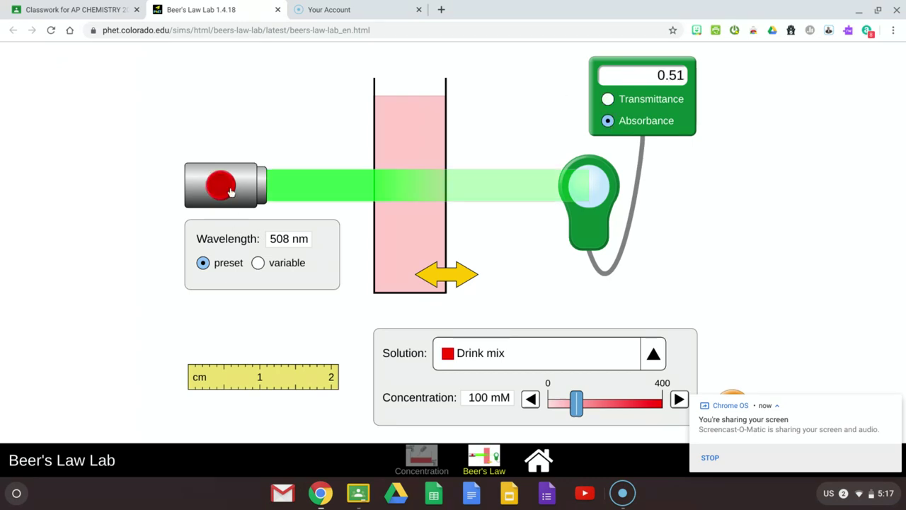
{"action": "left_click", "coordinate": [230, 191]}
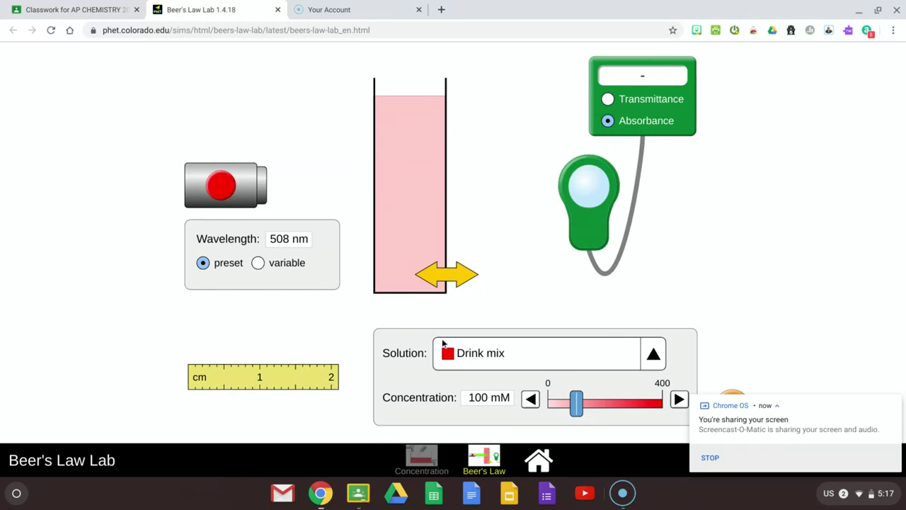
Browse the Solution list, keep Drink mix, and adjust its concentration slider
{"action": "left_click", "coordinate": [495, 353]}
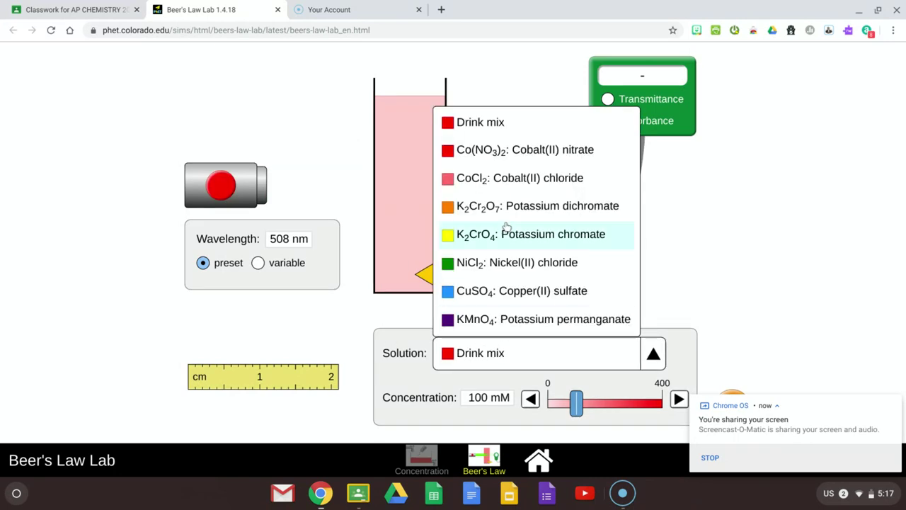
{"action": "left_click", "coordinate": [639, 357]}
{"action": "left_click", "coordinate": [627, 360]}
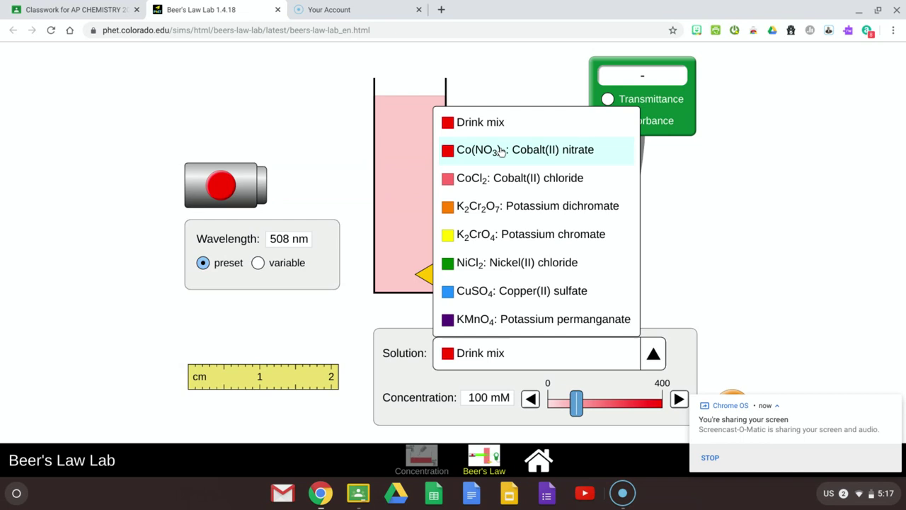
{"action": "left_click", "coordinate": [762, 274]}
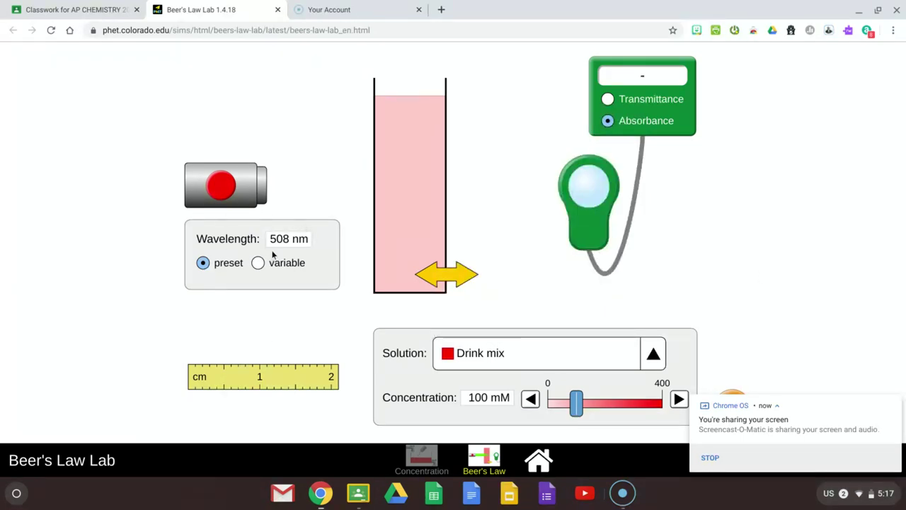
{"action": "left_click_drag", "start_coordinate": [578, 402], "coordinate": [602, 409]}
{"action": "left_click", "coordinate": [512, 358]}
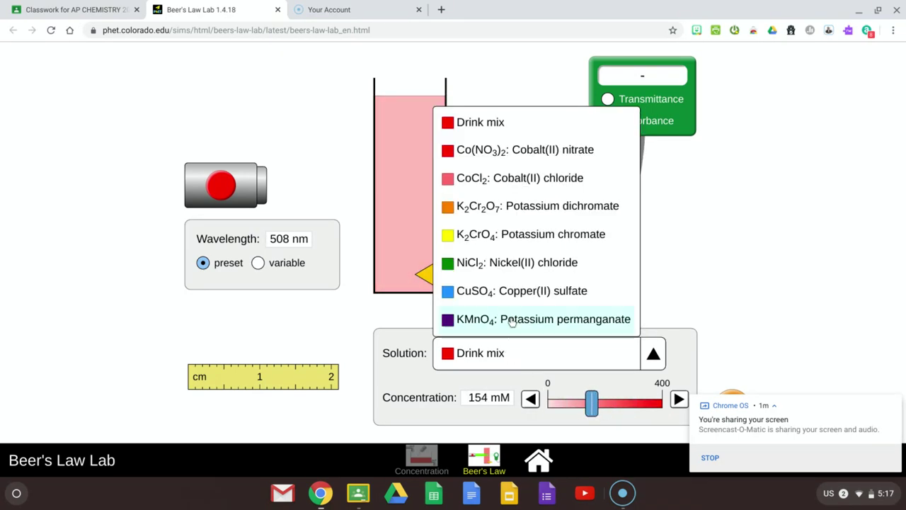
Switch to KMnO4 potassium permanganate at 37 µM and turn on the laser, reading 0.07 absorbance
{"action": "left_click", "coordinate": [512, 321]}
{"action": "left_click_drag", "start_coordinate": [564, 412], "coordinate": [556, 412]}
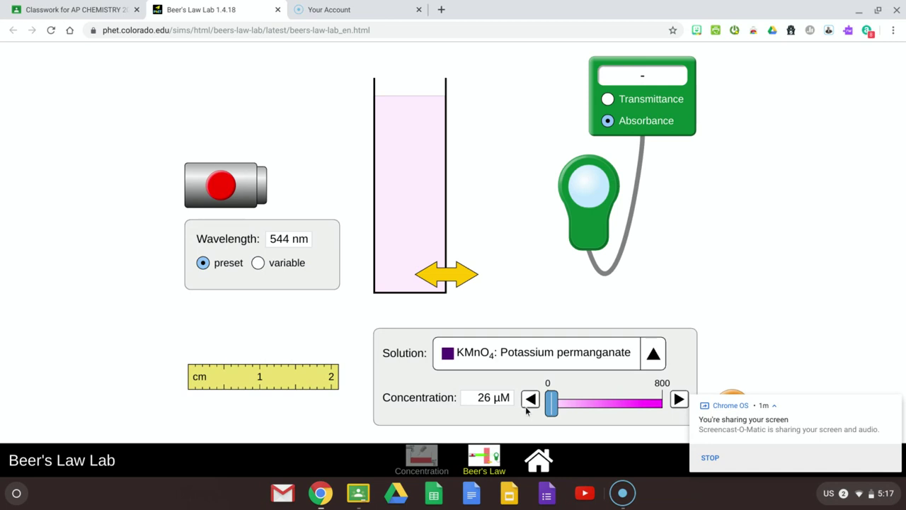
{"action": "mouse_move", "coordinate": [555, 411]}
{"action": "left_mouse_down"}
{"action": "mouse_move", "coordinate": [592, 411]}
{"action": "mouse_move", "coordinate": [539, 412]}
{"action": "mouse_move", "coordinate": [640, 415]}
{"action": "mouse_move", "coordinate": [549, 405]}
{"action": "left_mouse_up"}
{"action": "mouse_move", "coordinate": [551, 409]}
{"action": "left_mouse_down"}
{"action": "mouse_move", "coordinate": [570, 413]}
{"action": "mouse_move", "coordinate": [545, 417]}
{"action": "mouse_move", "coordinate": [556, 416]}
{"action": "left_mouse_up"}
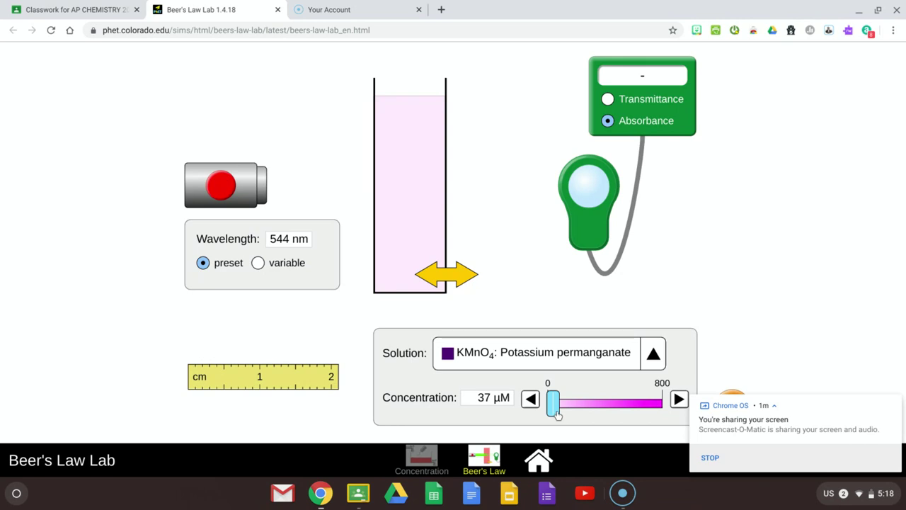
{"action": "left_click", "coordinate": [230, 191]}
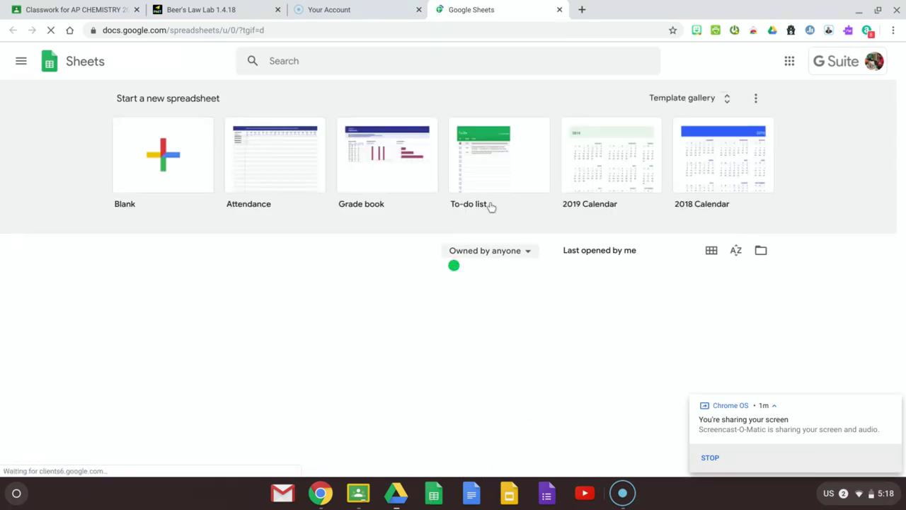
Create a blank spreadsheet with headers 'Concentration (uM)' in A1 and 'Absorbance (A)' in B1, widening column A
{"action": "left_click", "coordinate": [172, 141]}
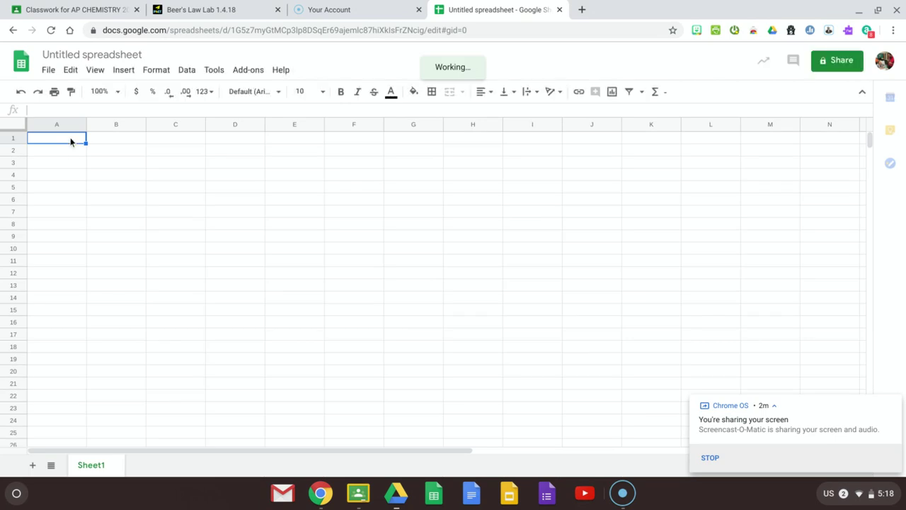
{"action": "type", "text": "Concentration"}
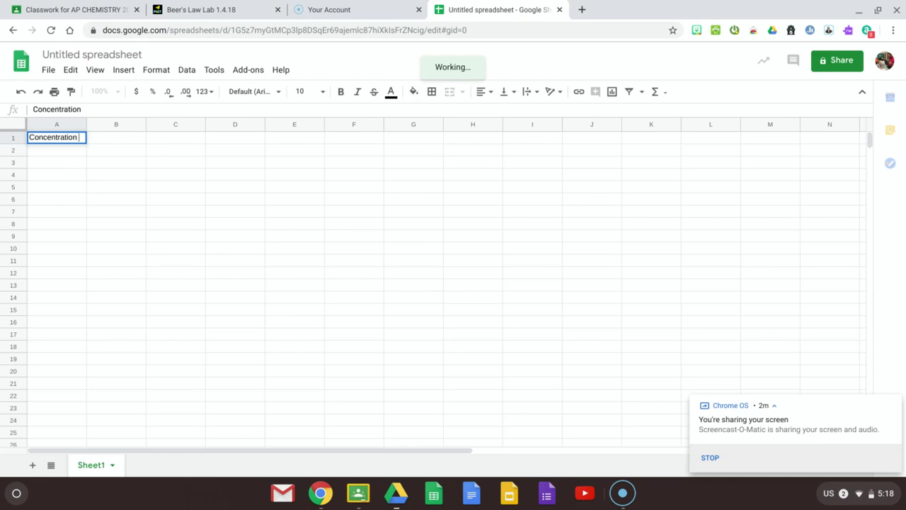
{"action": "type", "text": " (uM)"}
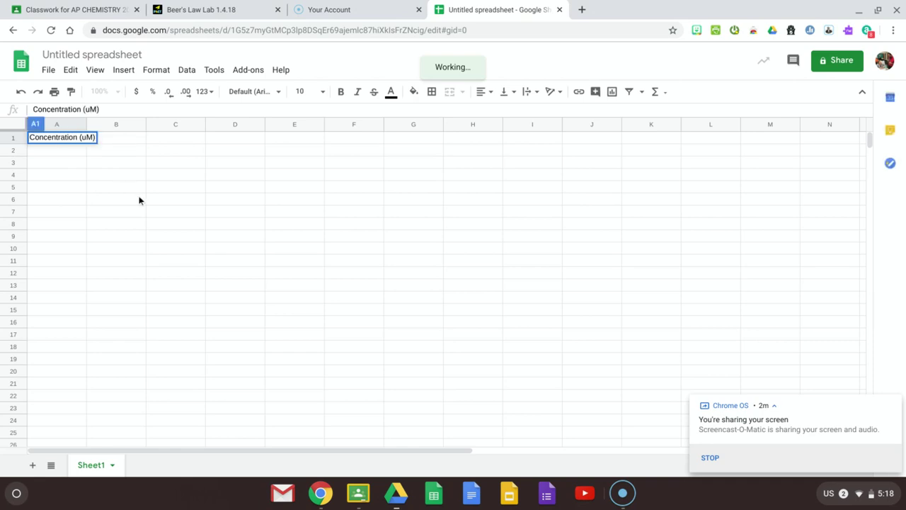
{"action": "left_click", "coordinate": [116, 198]}
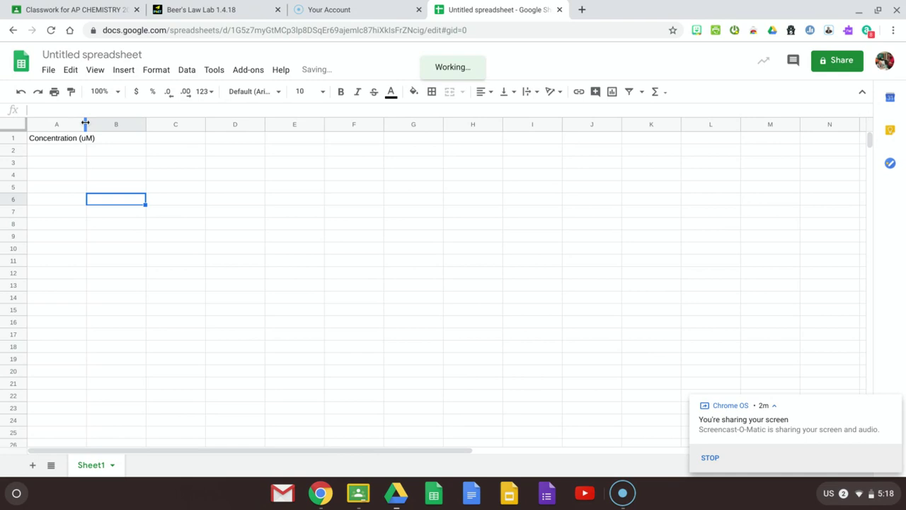
{"action": "left_click_drag", "start_coordinate": [85, 125], "coordinate": [126, 139]}
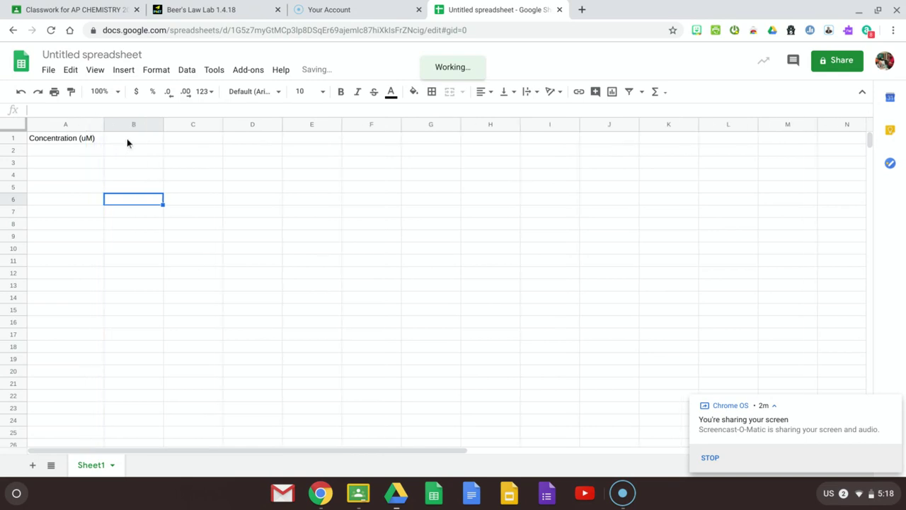
{"action": "left_click", "coordinate": [127, 138]}
{"action": "type", "text": "Absorbance (A"}
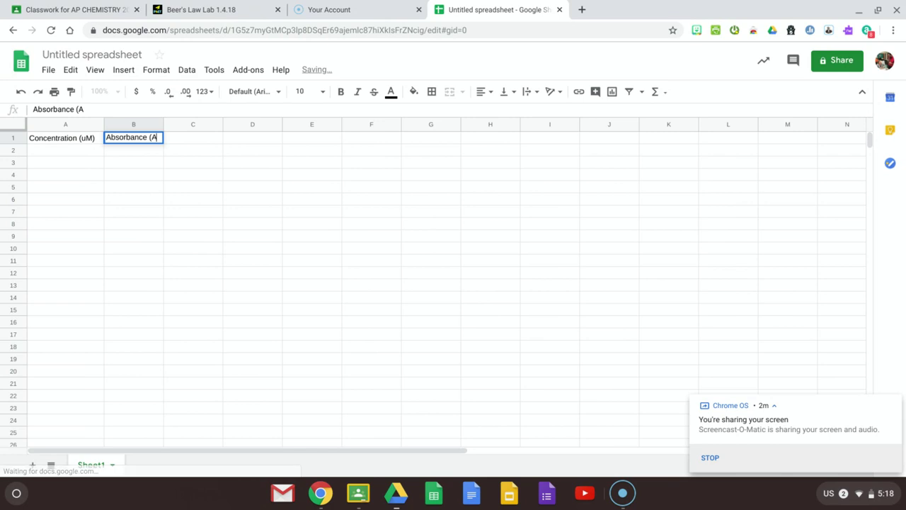
{"action": "type", "text": ")"}
{"action": "left_click", "coordinate": [157, 192]}
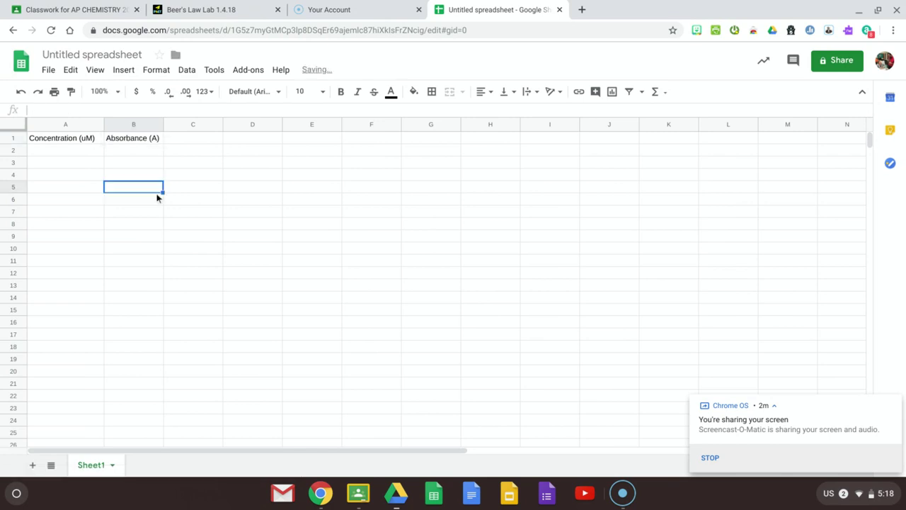
Enter the concentration 37 in A2 after checking the simulation reading
{"action": "left_click", "coordinate": [96, 139]}
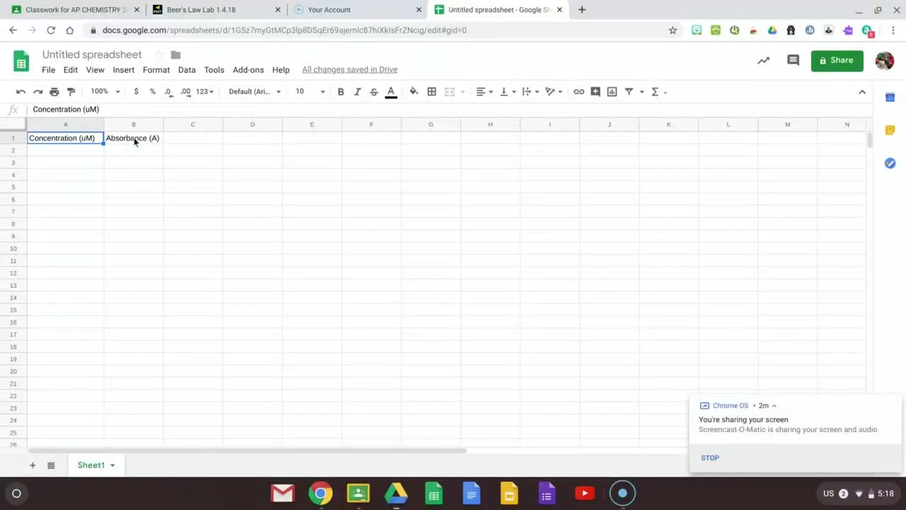
{"action": "left_click", "coordinate": [68, 154]}
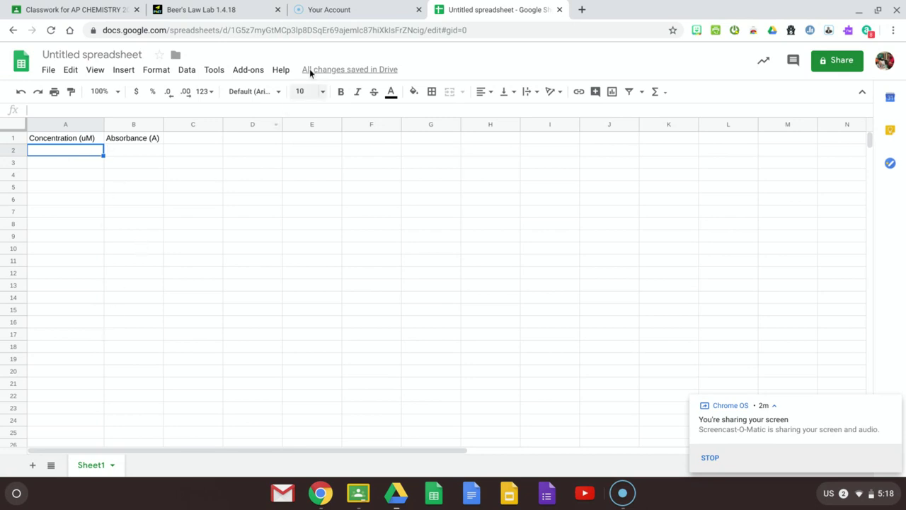
{"action": "left_click", "coordinate": [235, 10]}
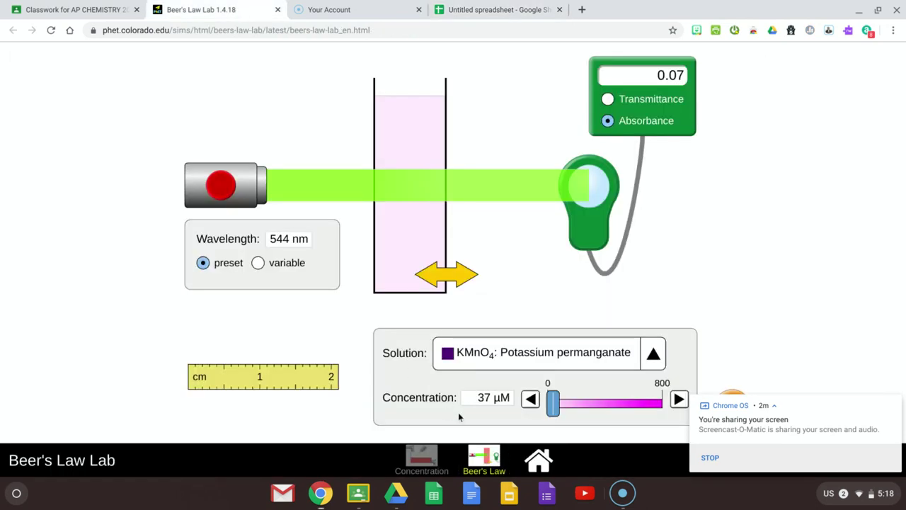
{"action": "left_click", "coordinate": [450, 11]}
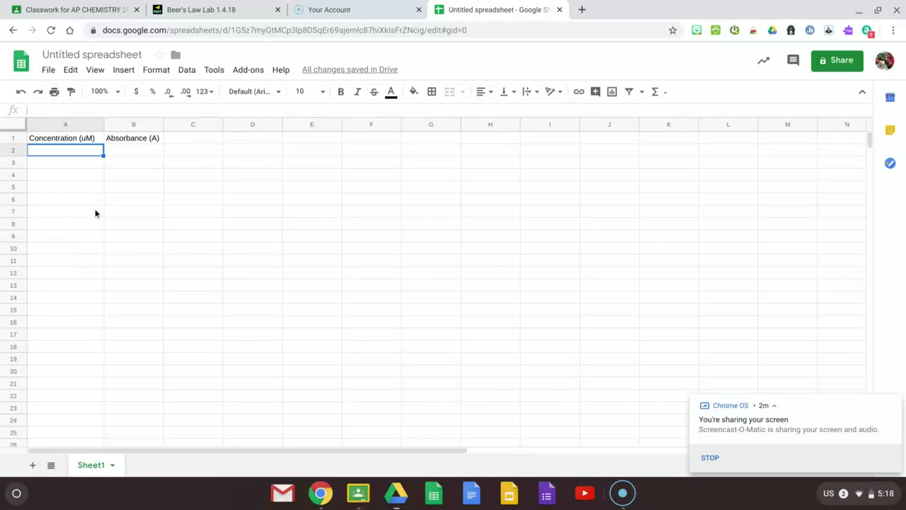
{"action": "type", "text": "37"}
{"action": "left_click", "coordinate": [134, 151]}
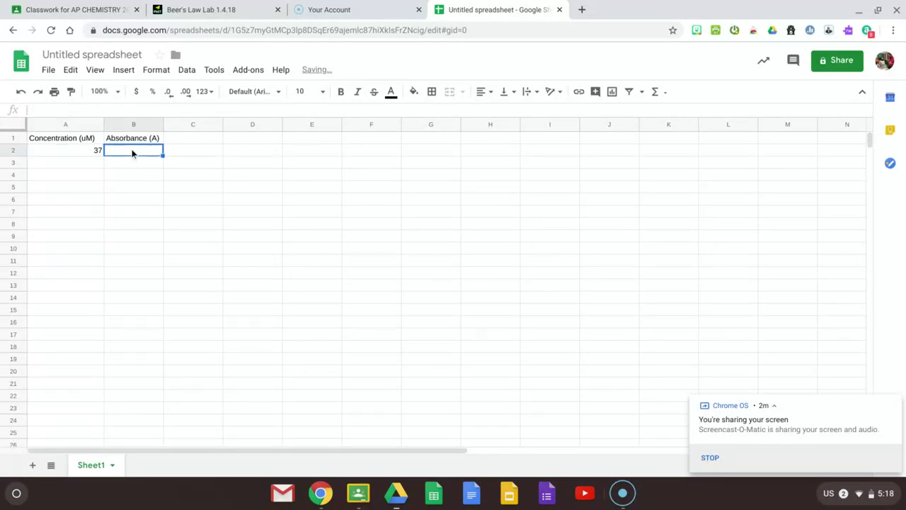
Enter the absorbance 0.07 in B2 from the simulation reading
{"action": "left_click", "coordinate": [198, 10]}
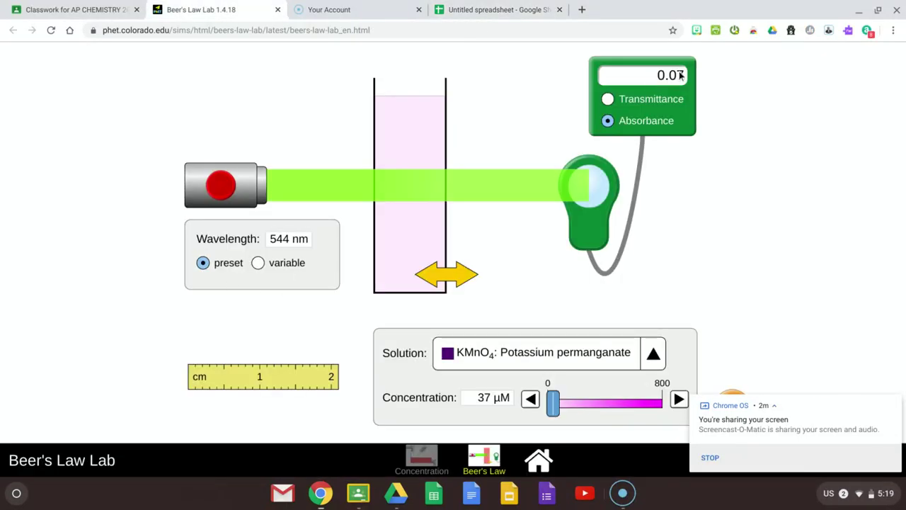
{"action": "left_click", "coordinate": [495, 10]}
{"action": "type", "text": "0.07"}
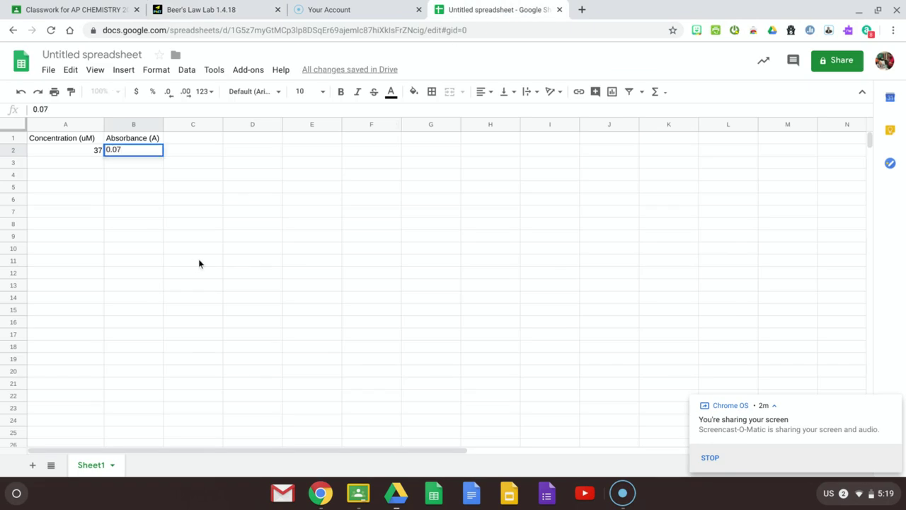
{"action": "left_click", "coordinate": [196, 262]}
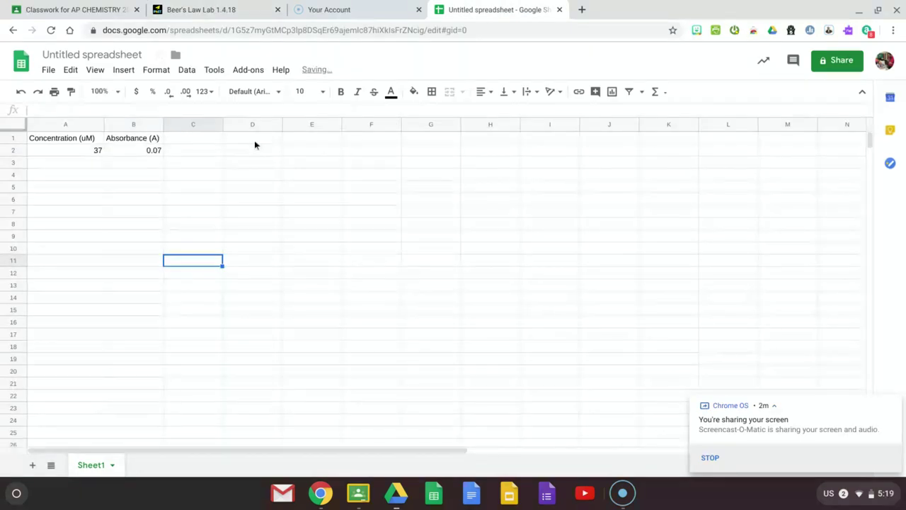
{"action": "left_click", "coordinate": [255, 142]}
Add the conversion note '1M = 10^6uM' in D1
{"action": "type", "text": "1M = 10"}
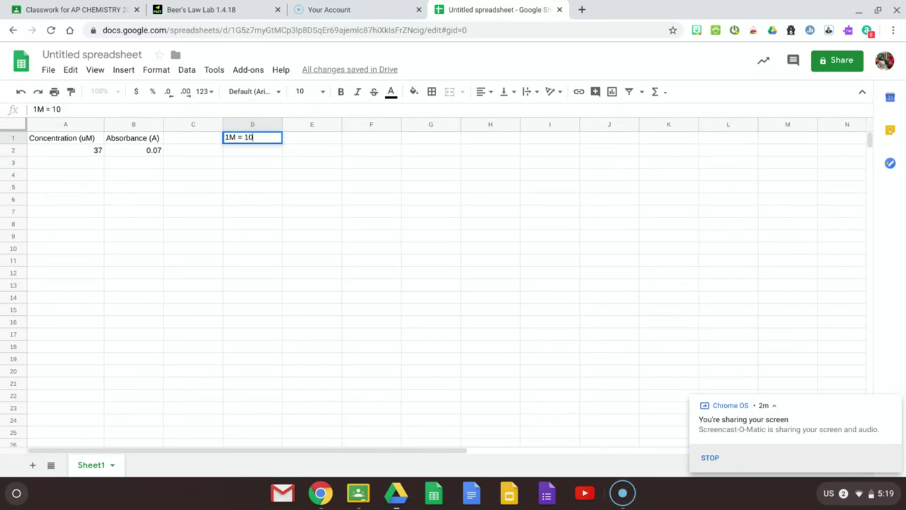
{"action": "type", "text": "^6uM"}
{"action": "left_click", "coordinate": [133, 138]}
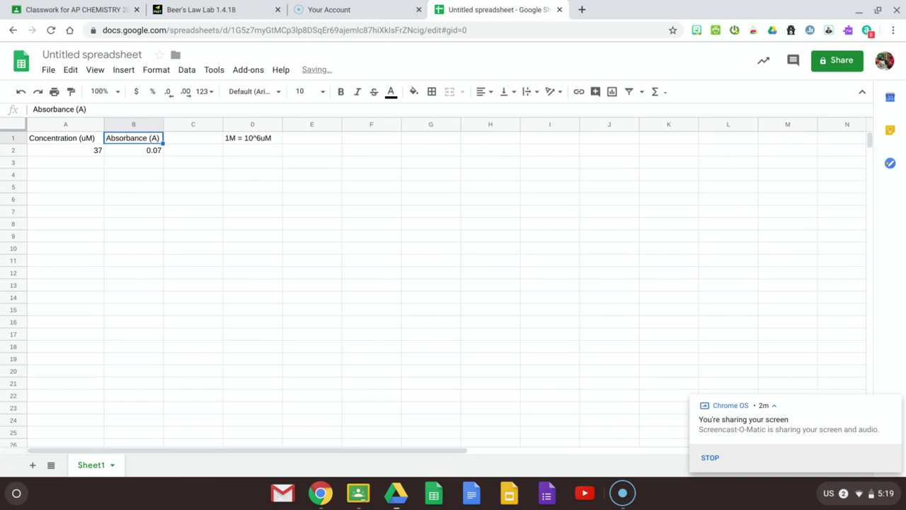
{"action": "left_click", "coordinate": [263, 150]}
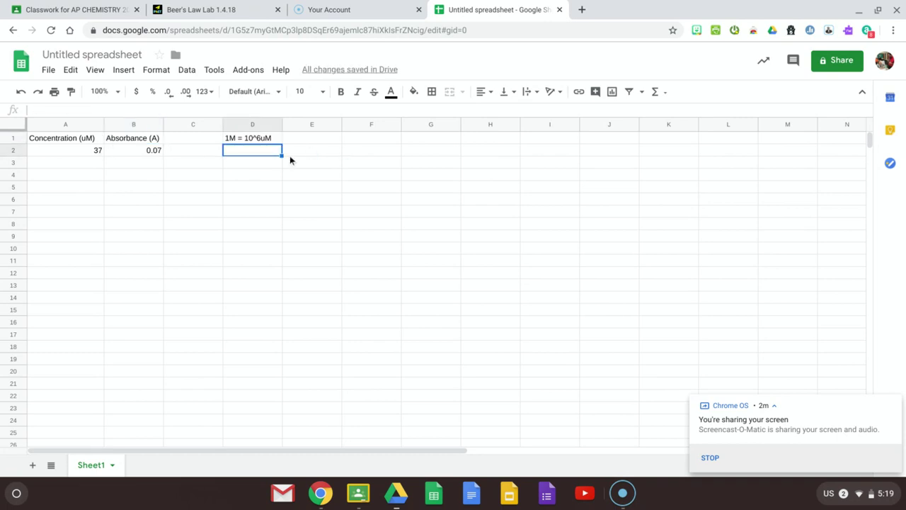
Add the note 'uM /10^6' in E1 and type the heading 'Concentration (M)' in G1
{"action": "left_click", "coordinate": [320, 142]}
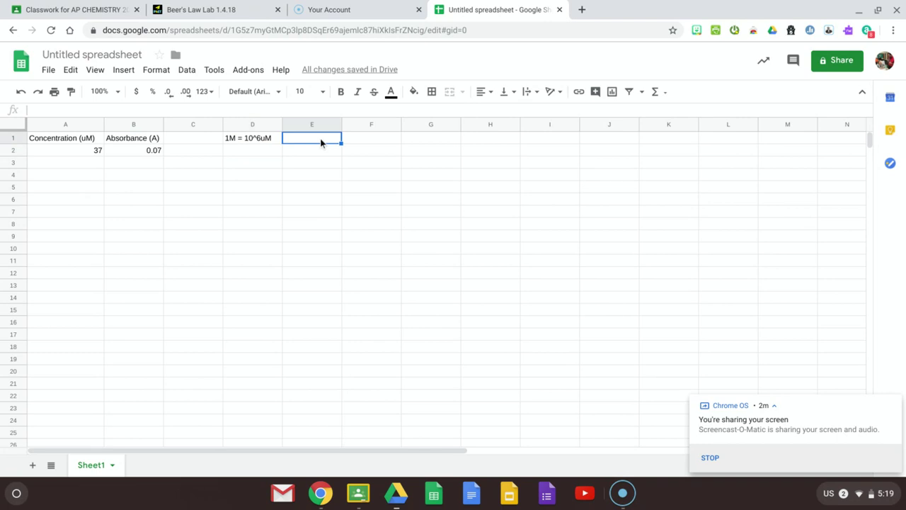
{"action": "type", "text": "uM /10^6"}
{"action": "left_click", "coordinate": [294, 176]}
{"action": "left_click", "coordinate": [406, 139]}
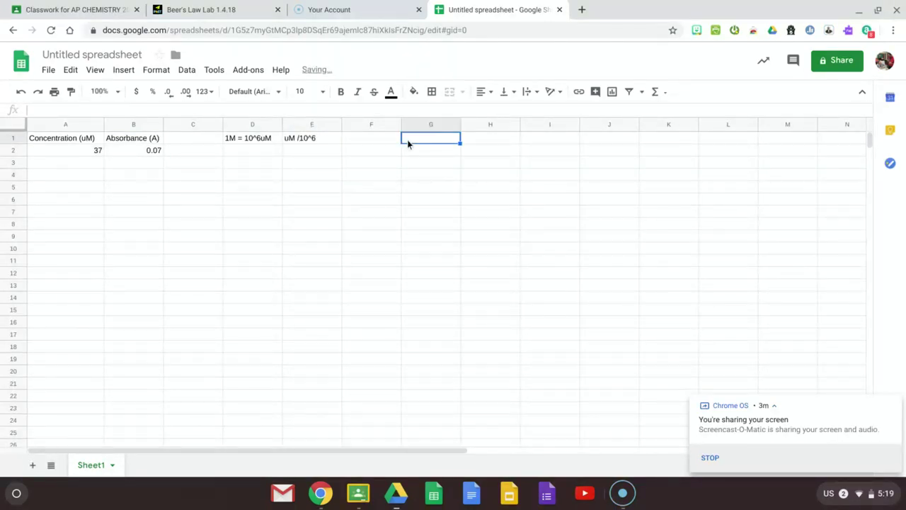
{"action": "type", "text": "Con"}
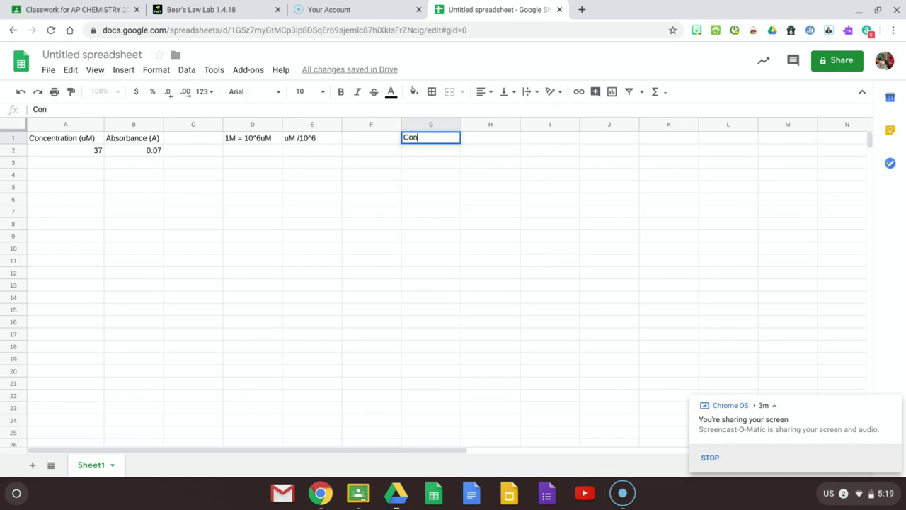
{"action": "type", "text": "centration (M)"}
Enter =A2/(10^6) in G2, converting 37 uM to 0.000037 M
{"action": "left_click", "coordinate": [344, 167]}
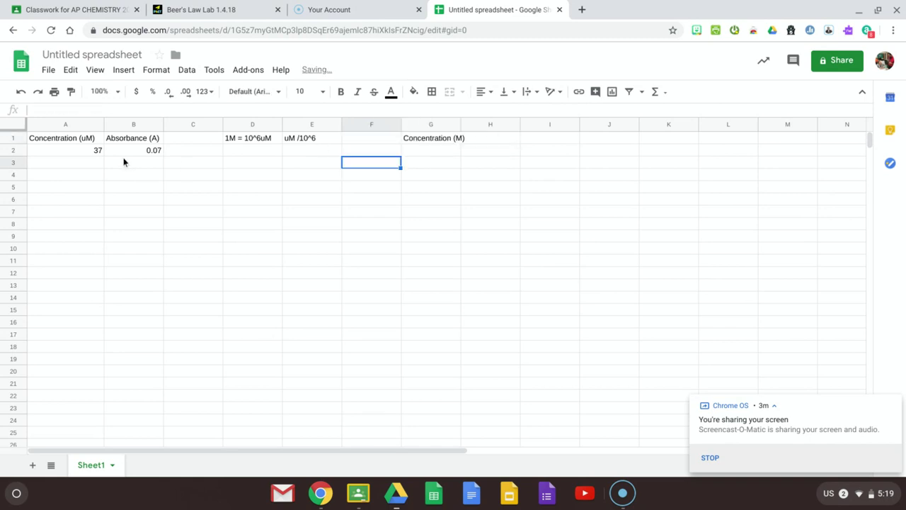
{"action": "left_click", "coordinate": [85, 152]}
{"action": "left_click", "coordinate": [453, 152]}
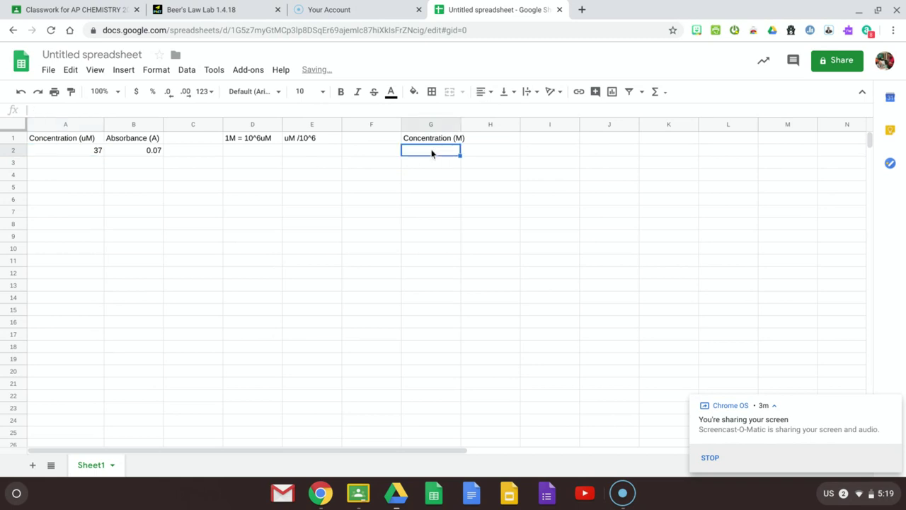
{"action": "type", "text": "="}
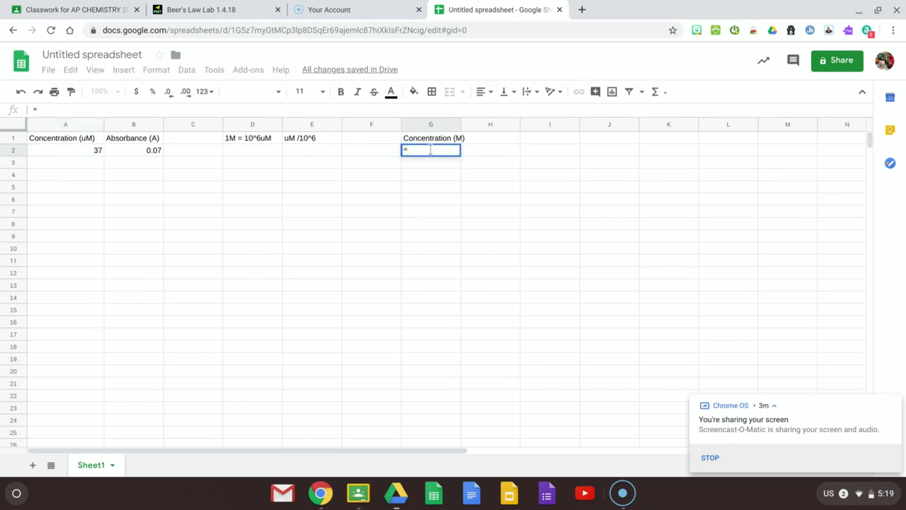
{"action": "left_click_drag", "start_coordinate": [457, 235], "coordinate": [463, 235]}
{"action": "left_click", "coordinate": [437, 153]}
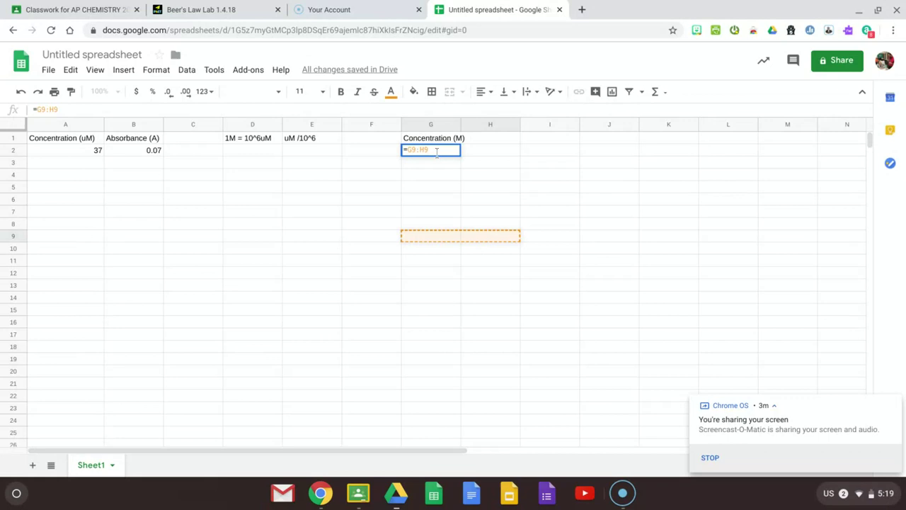
{"action": "key", "text": "BackSpace"}
{"action": "key", "text": "BackSpace"}
{"action": "key", "text": "BackSpace"}
{"action": "key", "text": "BackSpace"}
{"action": "key", "text": "BackSpace"}
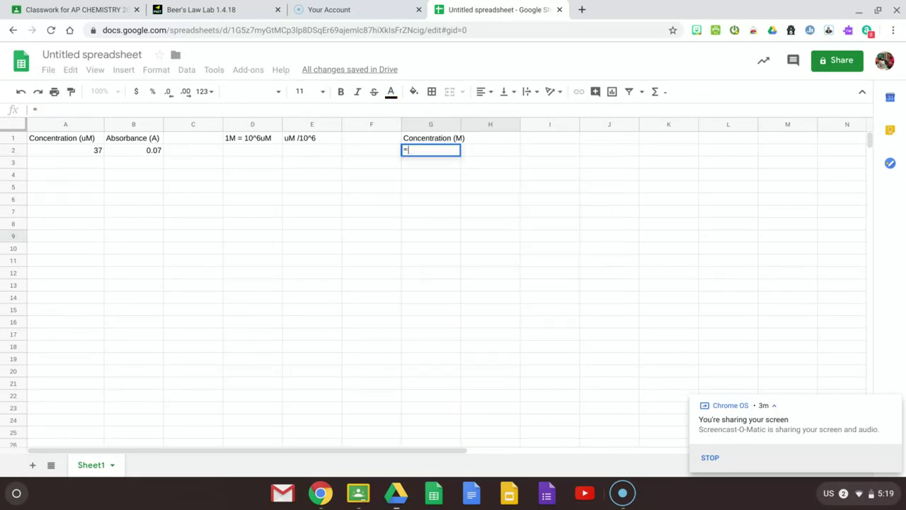
{"action": "left_click", "coordinate": [88, 150]}
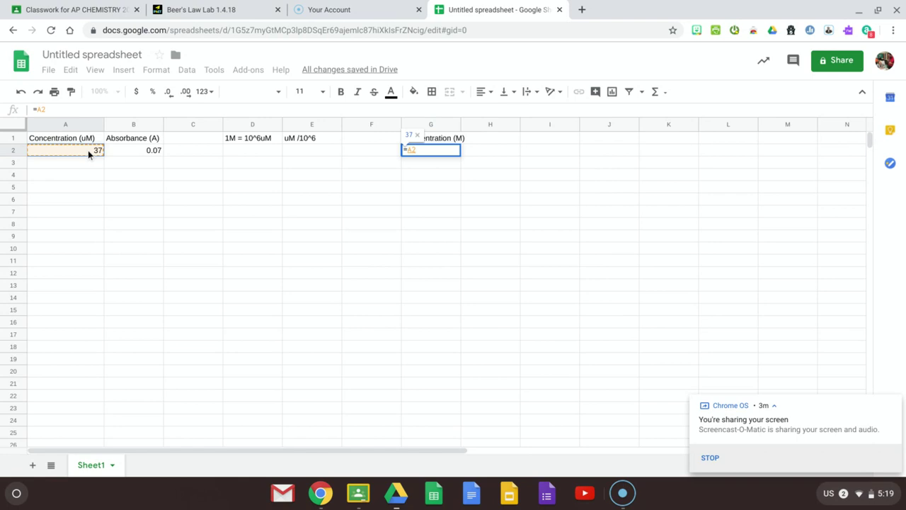
{"action": "type", "text": "/("}
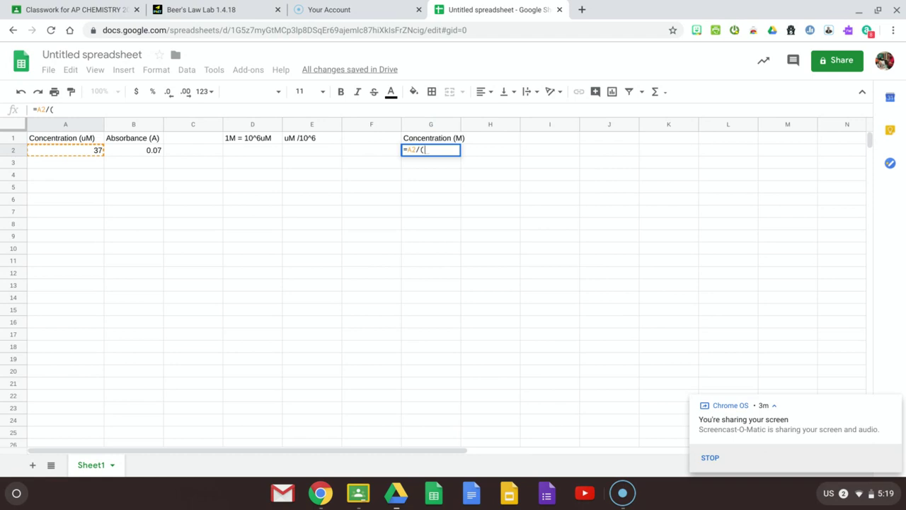
{"action": "type", "text": "10"}
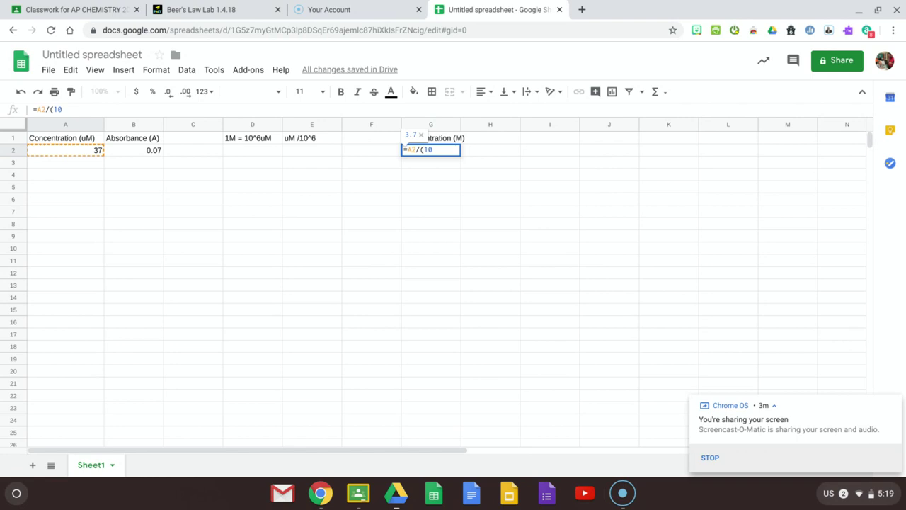
{"action": "type", "text": "^"}
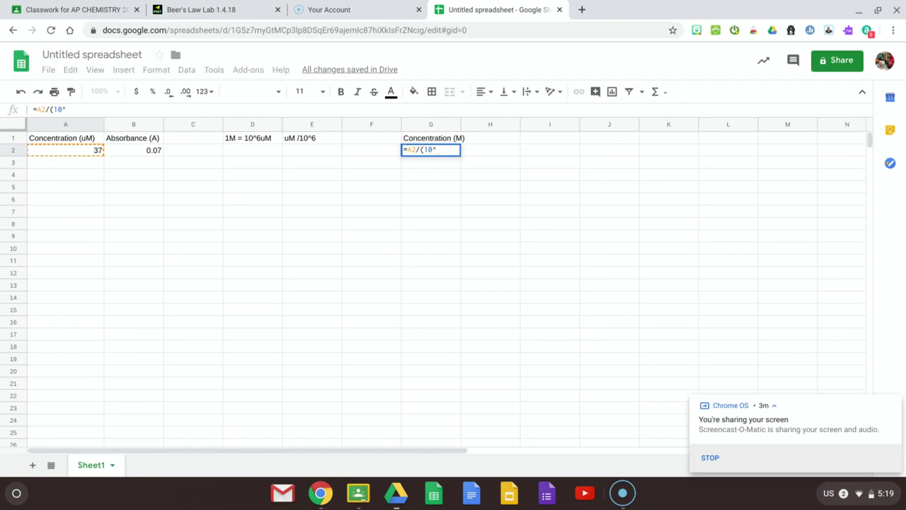
{"action": "type", "text": "6)"}
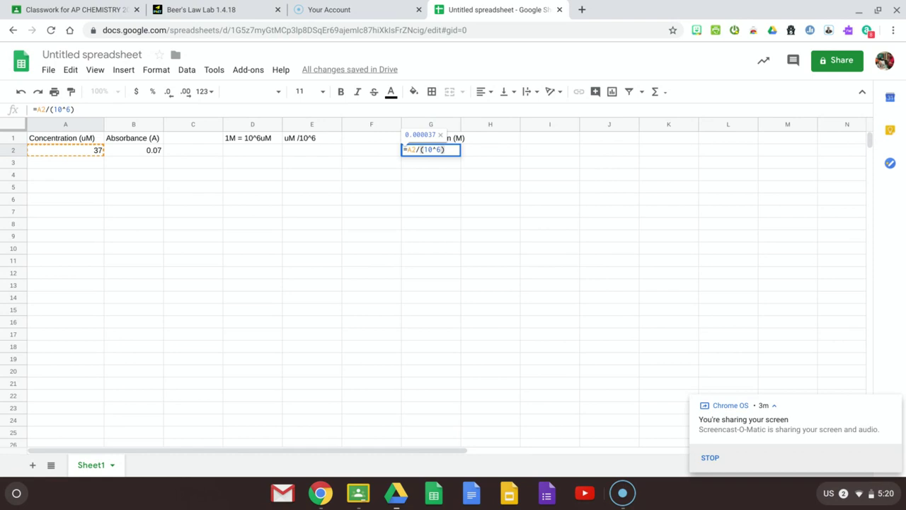
{"action": "key", "text": "Return"}
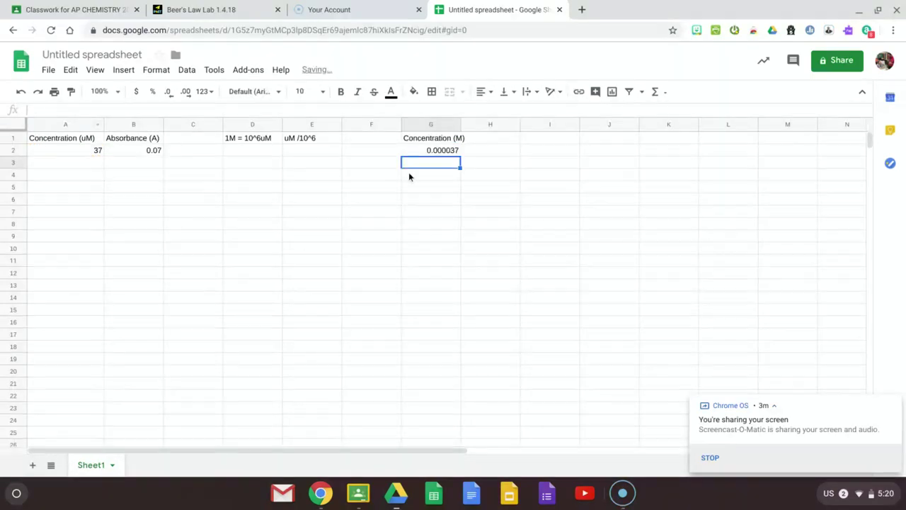
Check the G2 formula, then select A3 for the next reading
{"action": "left_click", "coordinate": [430, 157]}
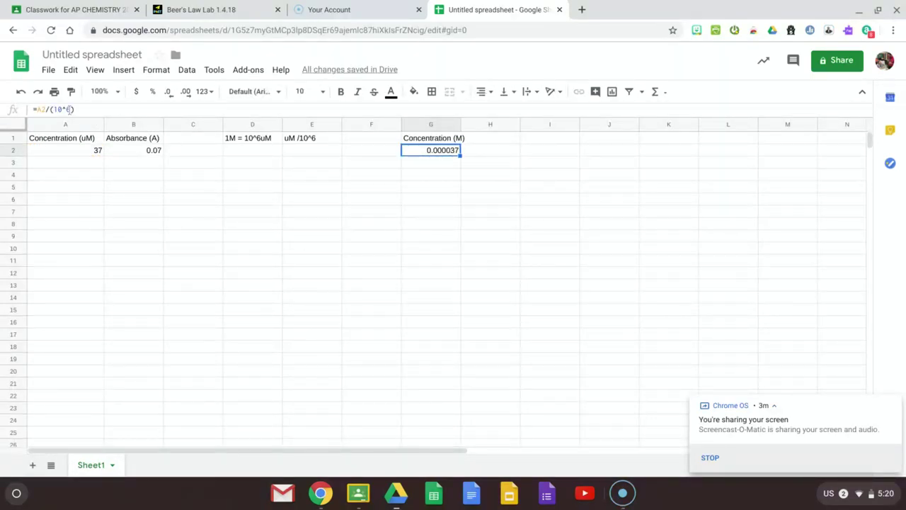
{"action": "left_click", "coordinate": [56, 110]}
{"action": "left_click", "coordinate": [408, 167]}
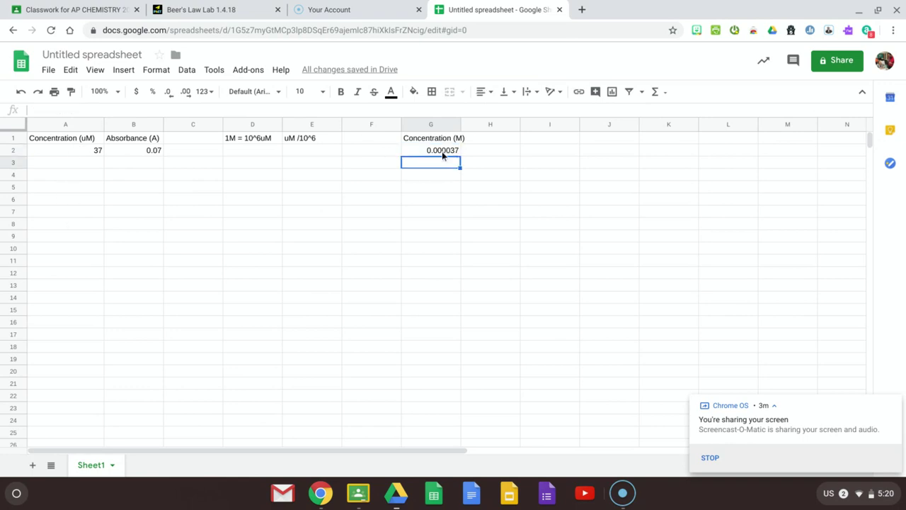
{"action": "left_click", "coordinate": [442, 150]}
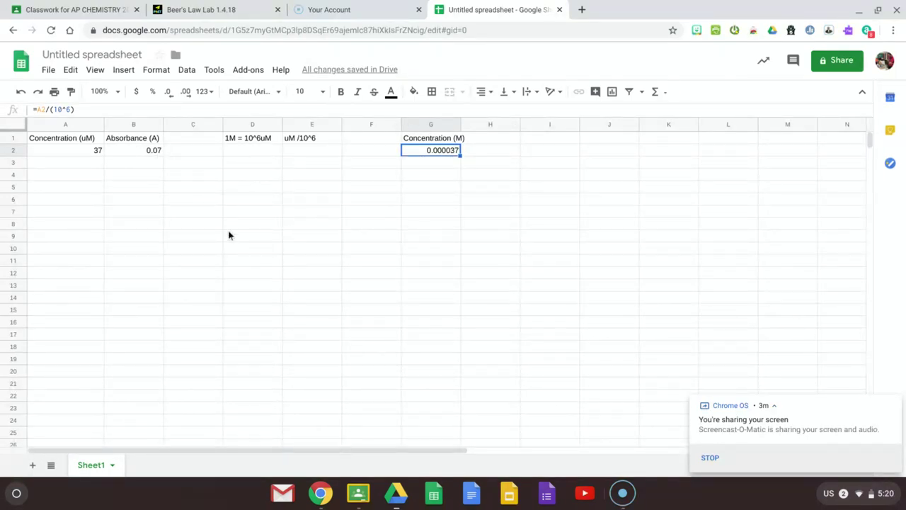
{"action": "left_click", "coordinate": [82, 163]}
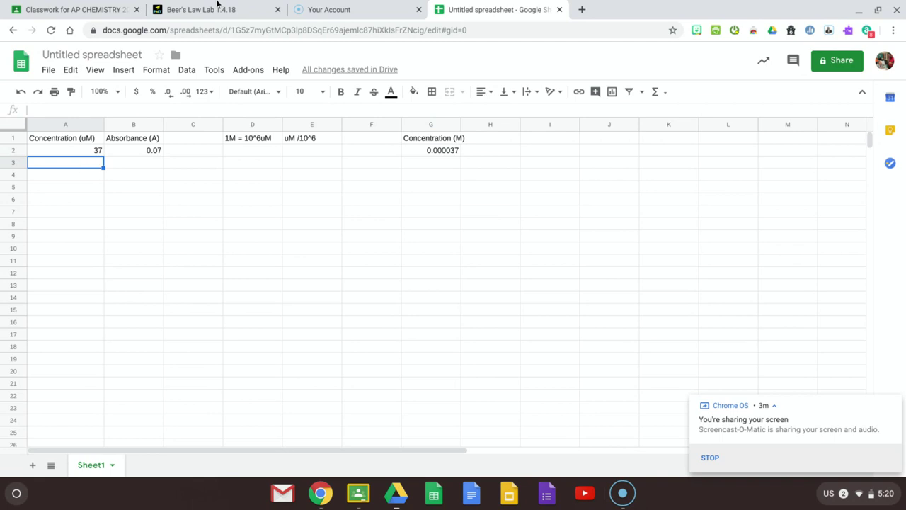
Raise the KMnO4 concentration to 424 µM in the simulation and read absorbance 0.85
{"action": "left_click", "coordinate": [228, 7]}
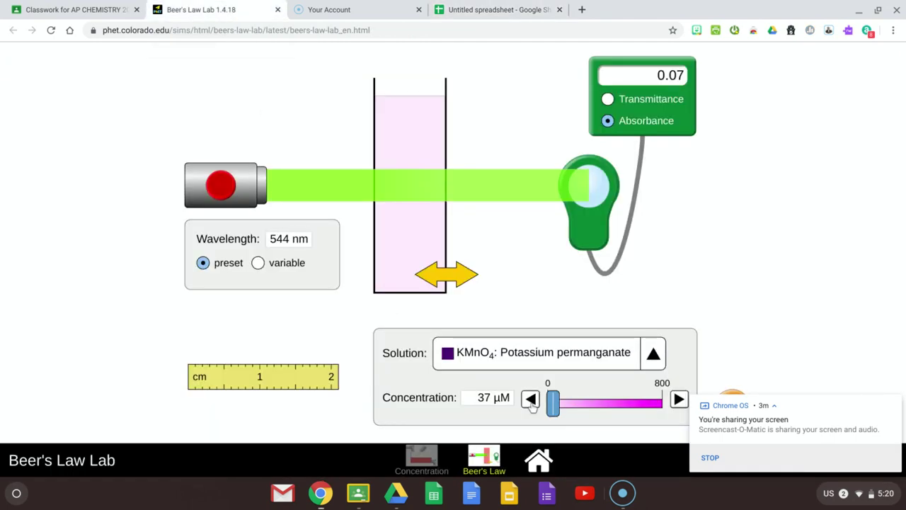
{"action": "left_click_drag", "start_coordinate": [556, 403], "coordinate": [610, 411]}
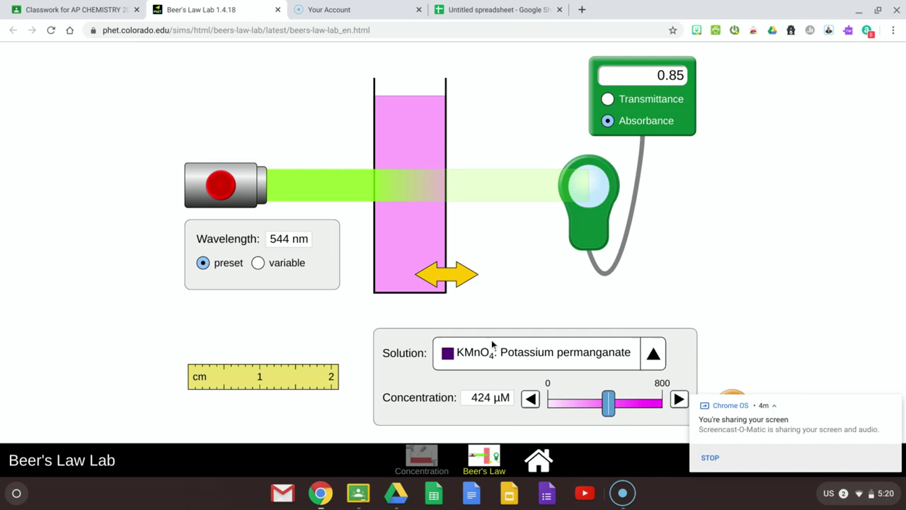
{"action": "left_click", "coordinate": [474, 10]}
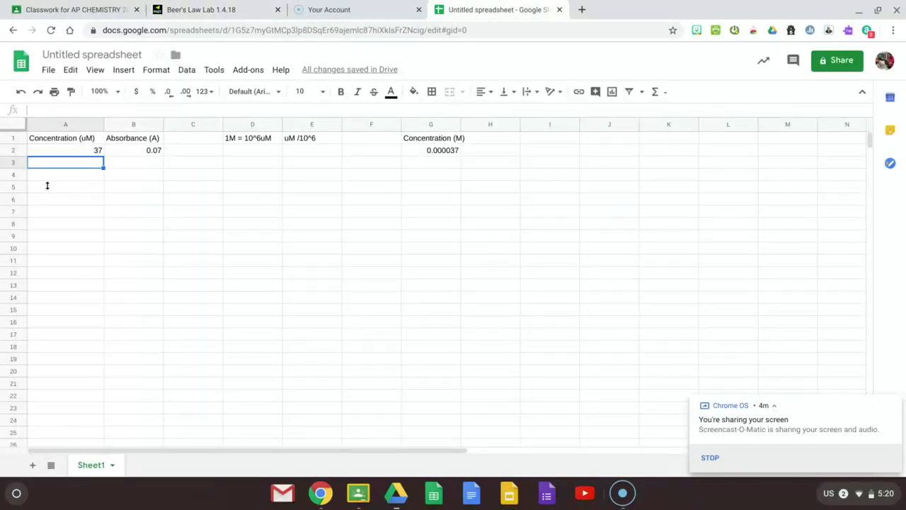
Record 424 in A3 and 0.85 in B3, then select A2:B3
{"action": "type", "text": "424"}
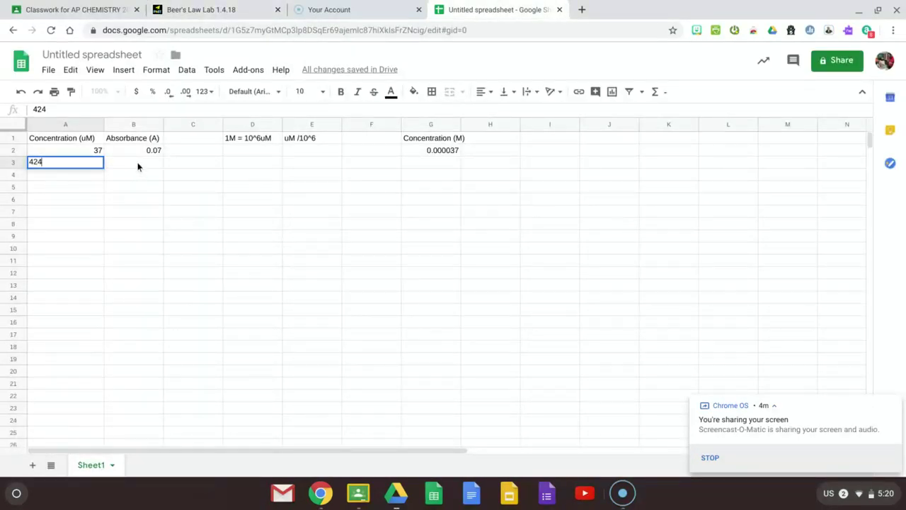
{"action": "left_click", "coordinate": [138, 166]}
{"action": "left_click", "coordinate": [232, 9]}
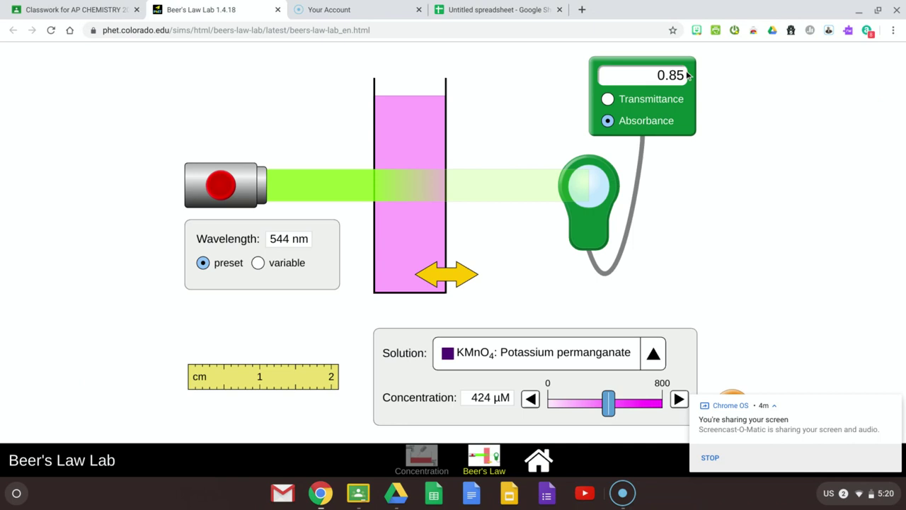
{"action": "left_click", "coordinate": [487, 9]}
{"action": "type", "text": "0."}
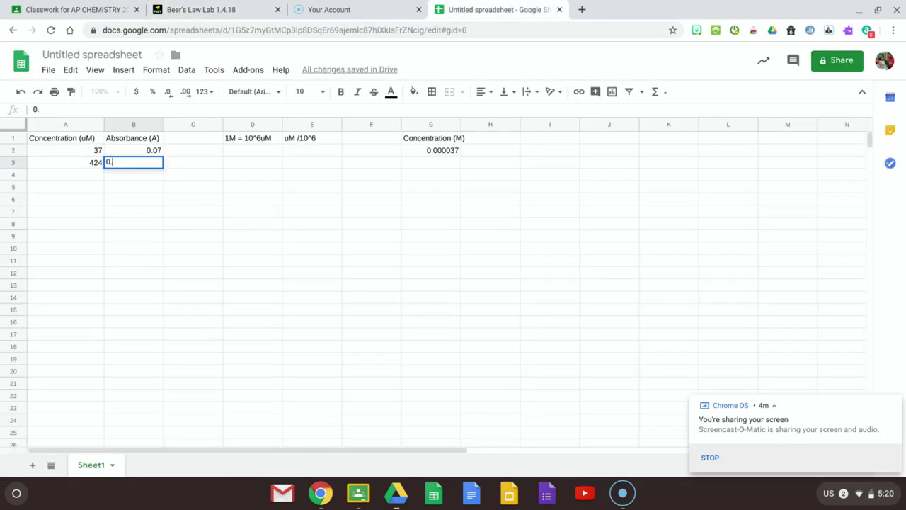
{"action": "type", "text": "85"}
{"action": "left_click", "coordinate": [289, 278]}
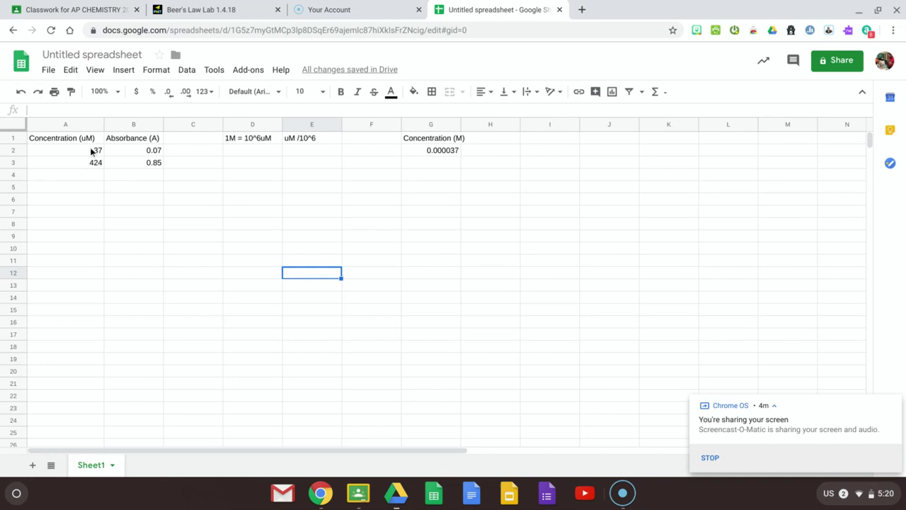
{"action": "left_click_drag", "start_coordinate": [92, 151], "coordinate": [137, 162]}
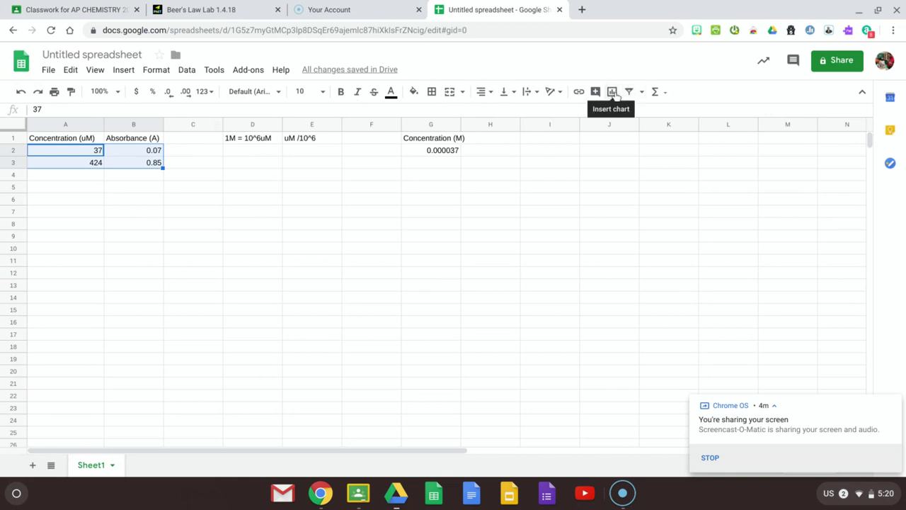
Insert a chart from A2:B3 and change its type to Scatter chart
{"action": "left_click", "coordinate": [615, 96]}
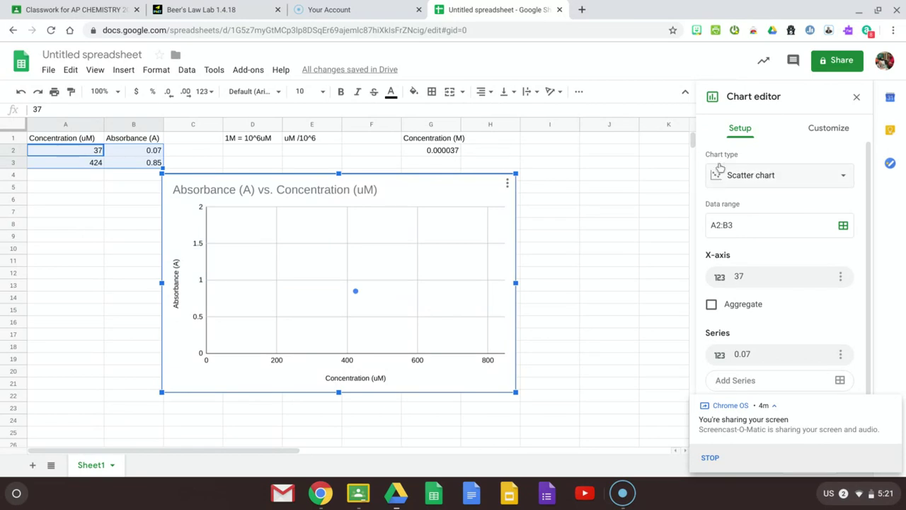
{"action": "left_click", "coordinate": [809, 175]}
{"action": "scroll", "coordinate": [750, 240], "scroll_direction": "down", "scroll_amount": 5}
{"action": "scroll", "coordinate": [783, 287], "scroll_direction": "down", "scroll_amount": 6}
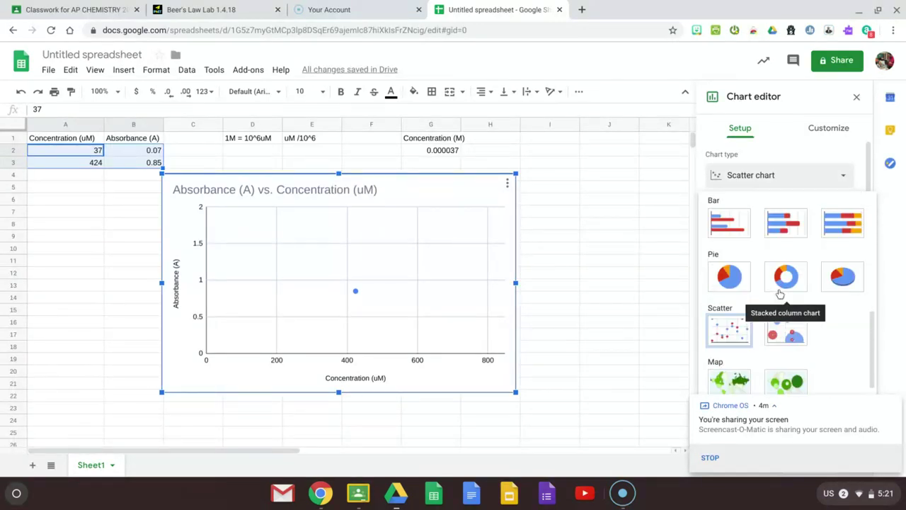
{"action": "left_click", "coordinate": [720, 280]}
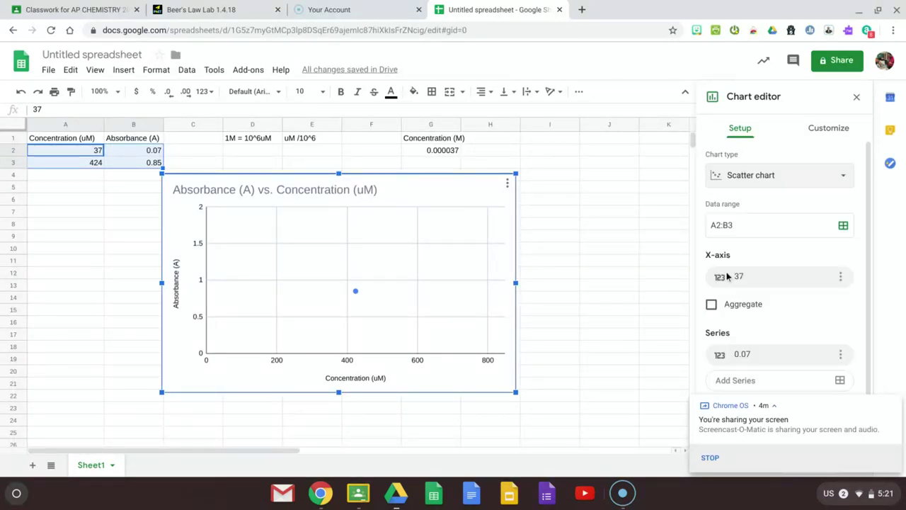
{"action": "scroll", "coordinate": [747, 256], "scroll_direction": "down", "scroll_amount": 2}
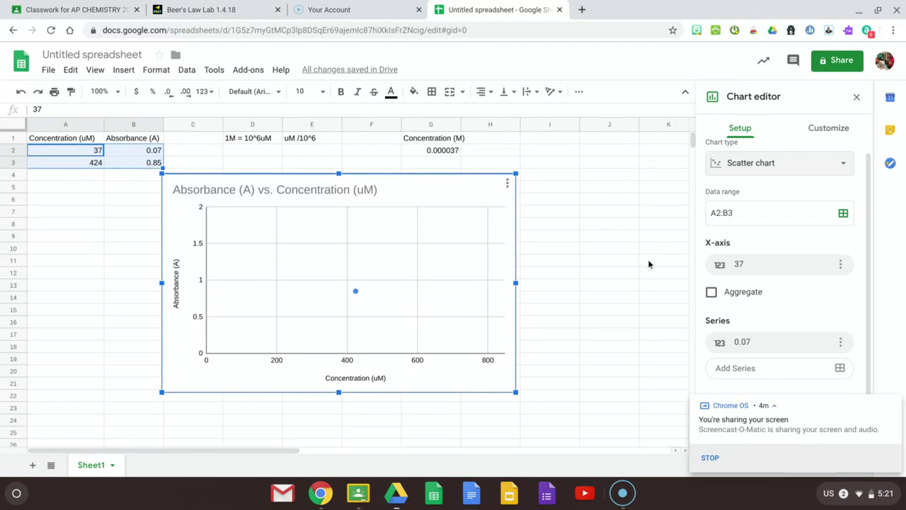
Add a trendline to the scatter chart's data series in the Series settings
{"action": "left_click", "coordinate": [823, 130]}
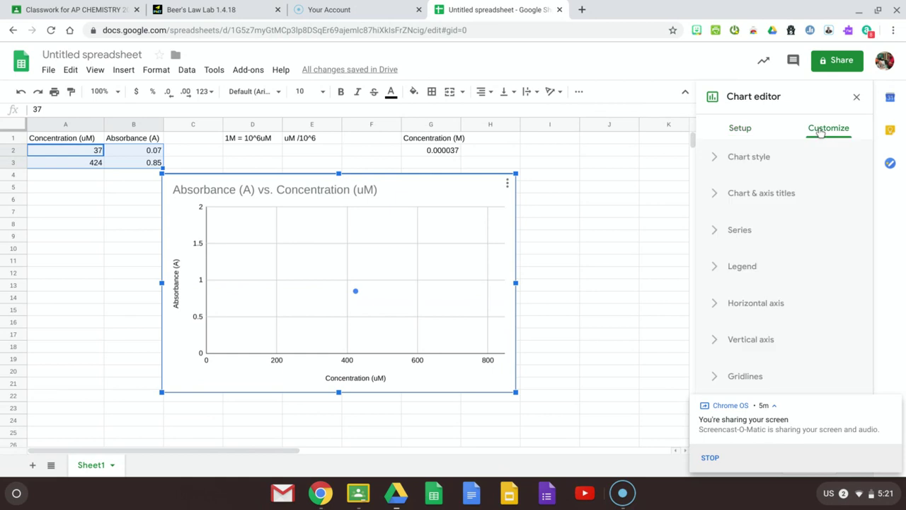
{"action": "left_click", "coordinate": [740, 231]}
{"action": "scroll", "coordinate": [741, 230], "scroll_direction": "down", "scroll_amount": 5}
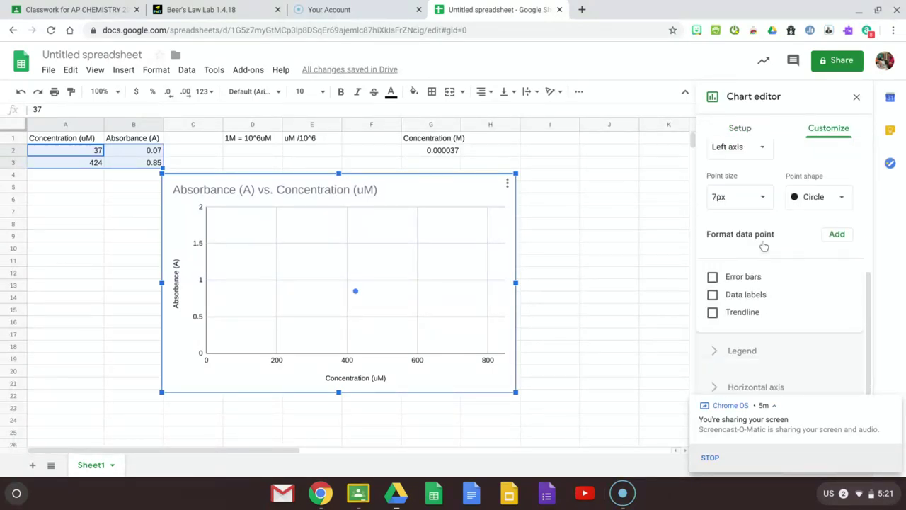
{"action": "scroll", "coordinate": [756, 269], "scroll_direction": "up", "scroll_amount": 4}
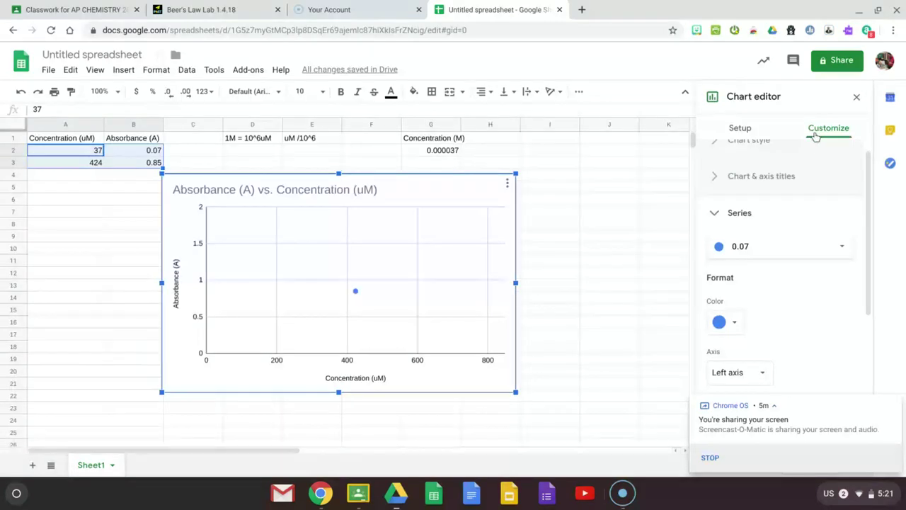
{"action": "left_click", "coordinate": [742, 215]}
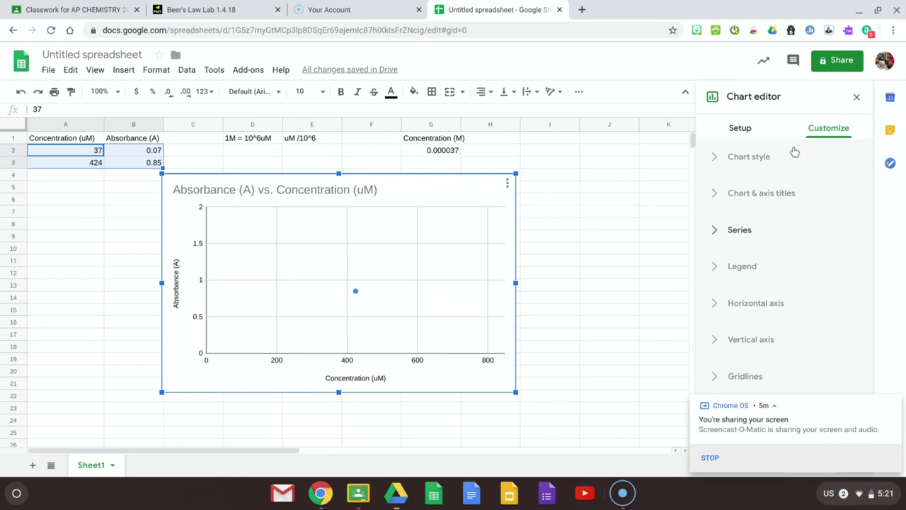
{"action": "left_click", "coordinate": [741, 230]}
{"action": "scroll", "coordinate": [743, 236], "scroll_direction": "down", "scroll_amount": 3}
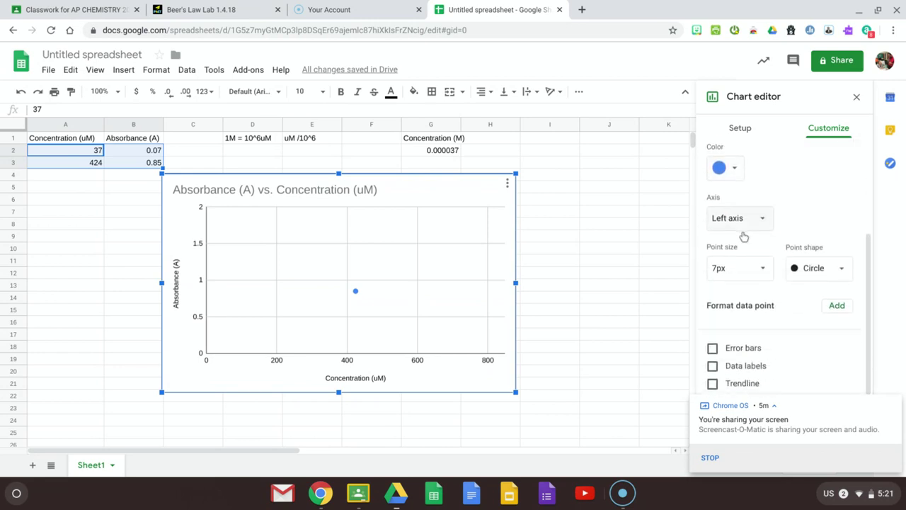
{"action": "scroll", "coordinate": [743, 236], "scroll_direction": "down", "scroll_amount": 2}
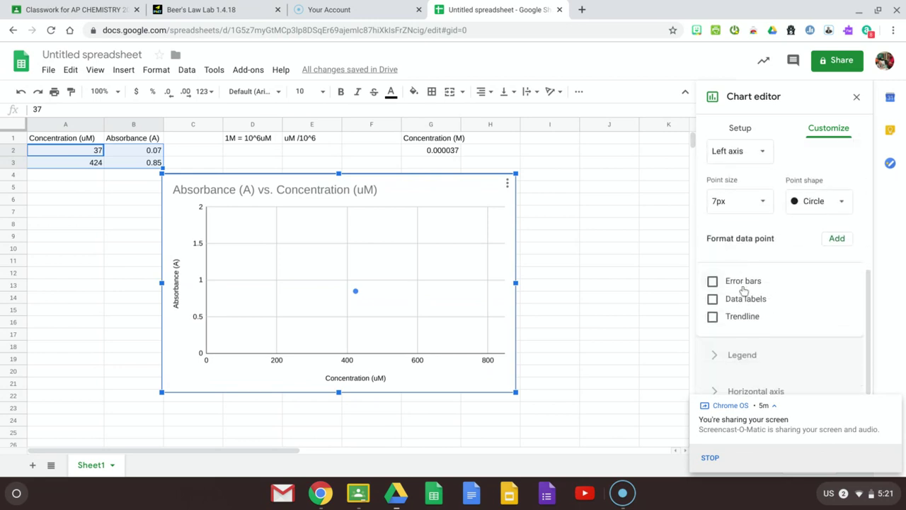
{"action": "left_click", "coordinate": [712, 316]}
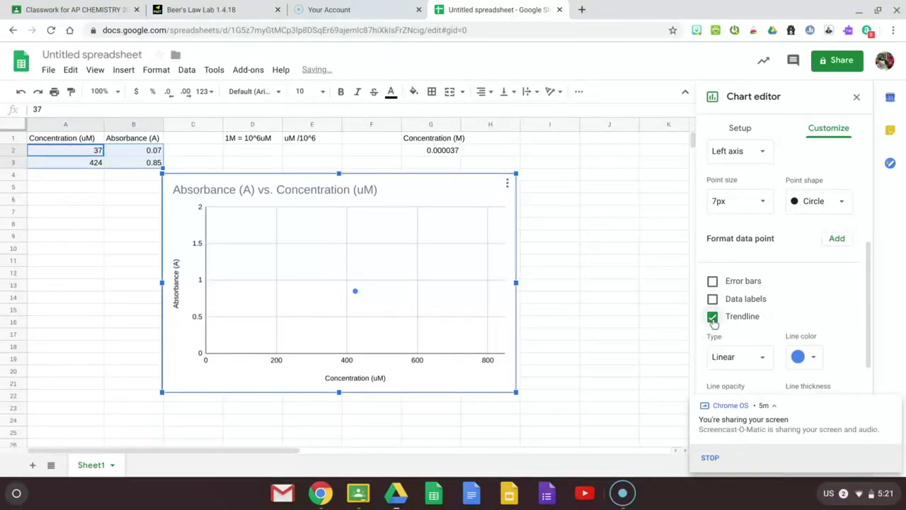
Set the trendline label to Use Equation
{"action": "scroll", "coordinate": [738, 326], "scroll_direction": "down", "scroll_amount": 1}
{"action": "scroll", "coordinate": [739, 326], "scroll_direction": "down", "scroll_amount": 3}
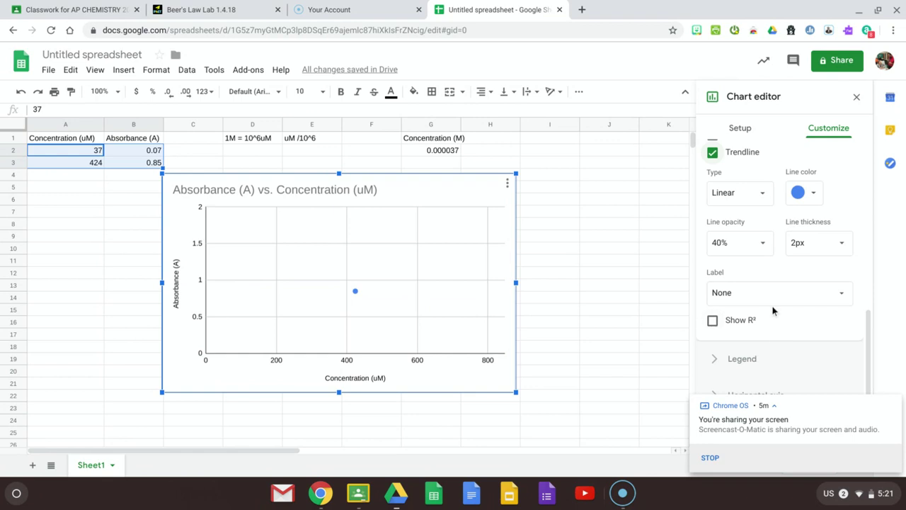
{"action": "left_click", "coordinate": [756, 294]}
{"action": "left_click", "coordinate": [755, 329]}
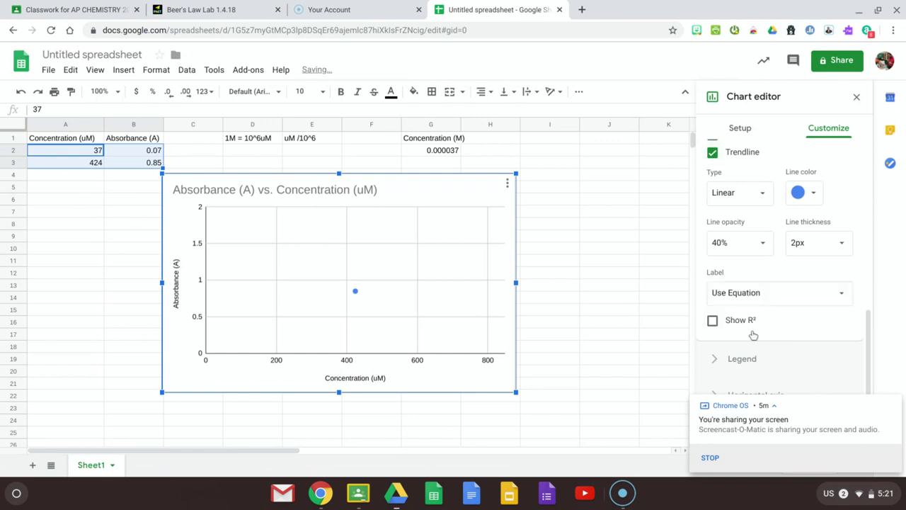
Show the R² value on the trendline
{"action": "left_click", "coordinate": [712, 319]}
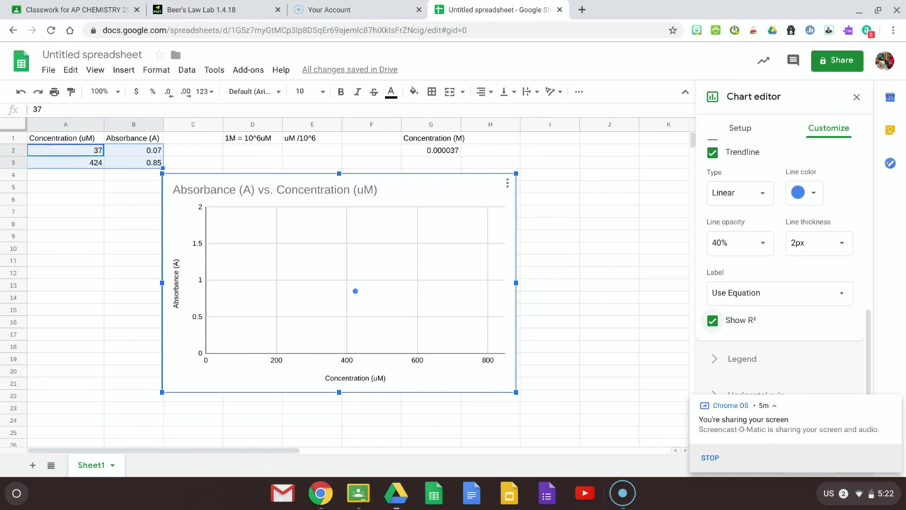
Return to the Beer's Law Lab simulation showing 424 µM KMnO4
{"action": "left_click", "coordinate": [192, 9]}
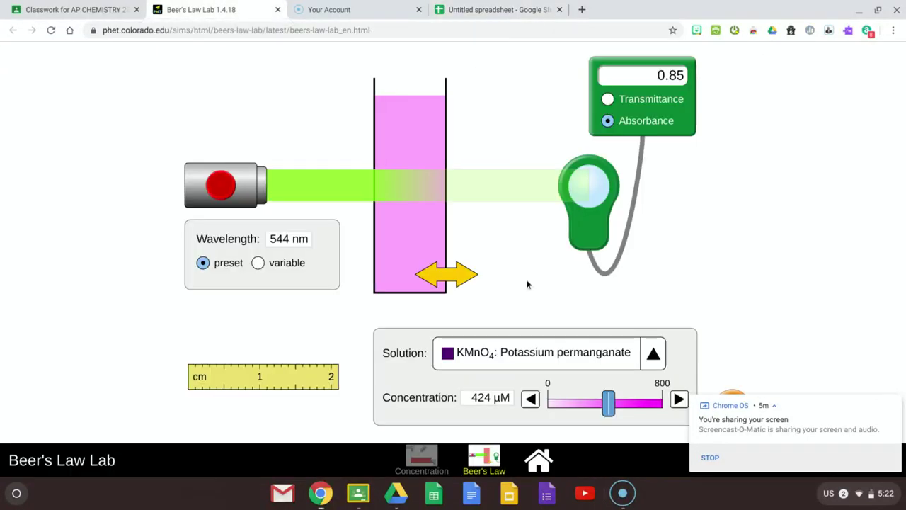